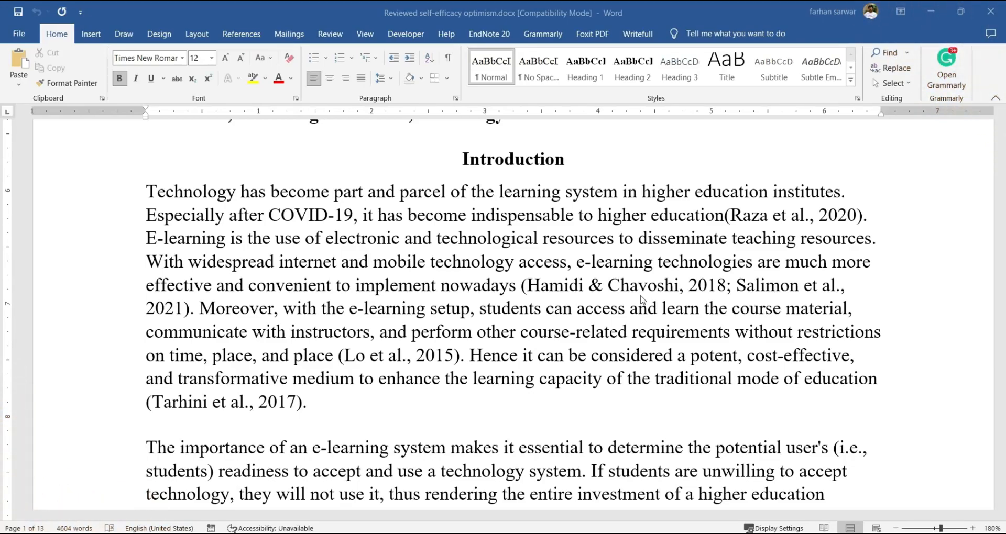
Step: Review the manuscript from the abstract through the introduction's in-text citations to the Literature Review section
{"action": "scroll", "coordinate": [642, 300], "scroll_direction": "up", "scroll_amount": 6}
{"action": "scroll", "coordinate": [638, 300], "scroll_direction": "up", "scroll_amount": 5}
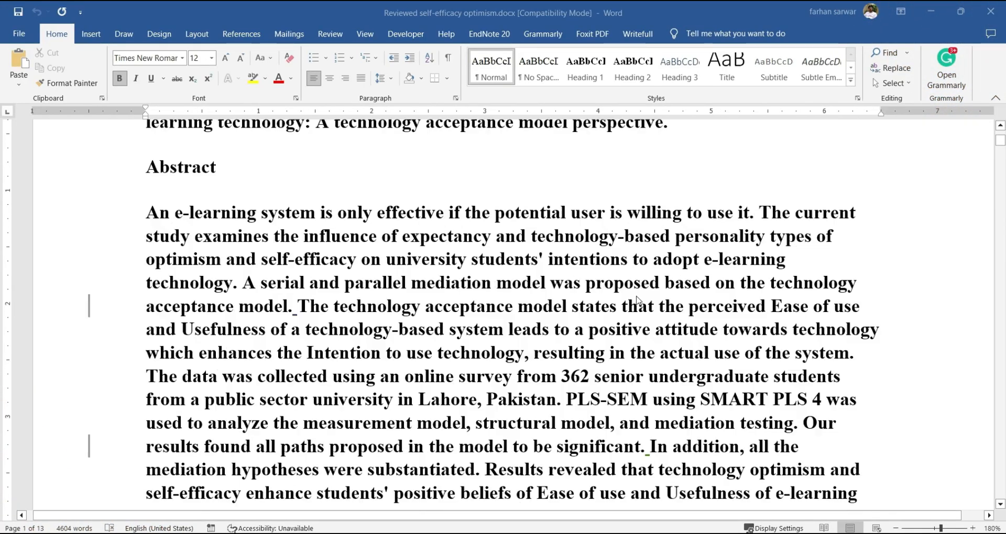
{"action": "scroll", "coordinate": [385, 305], "scroll_direction": "down", "scroll_amount": 6}
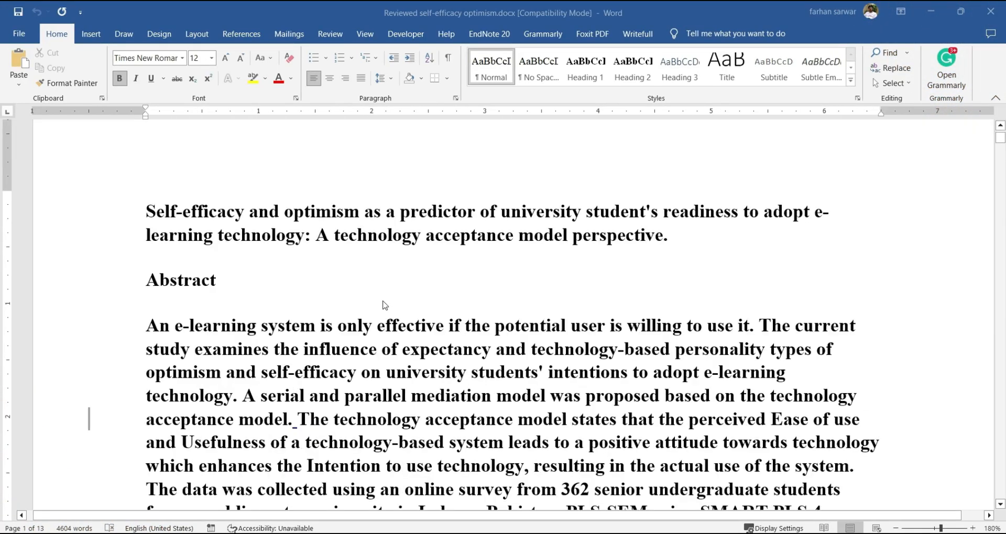
{"action": "scroll", "coordinate": [385, 305], "scroll_direction": "down", "scroll_amount": 8}
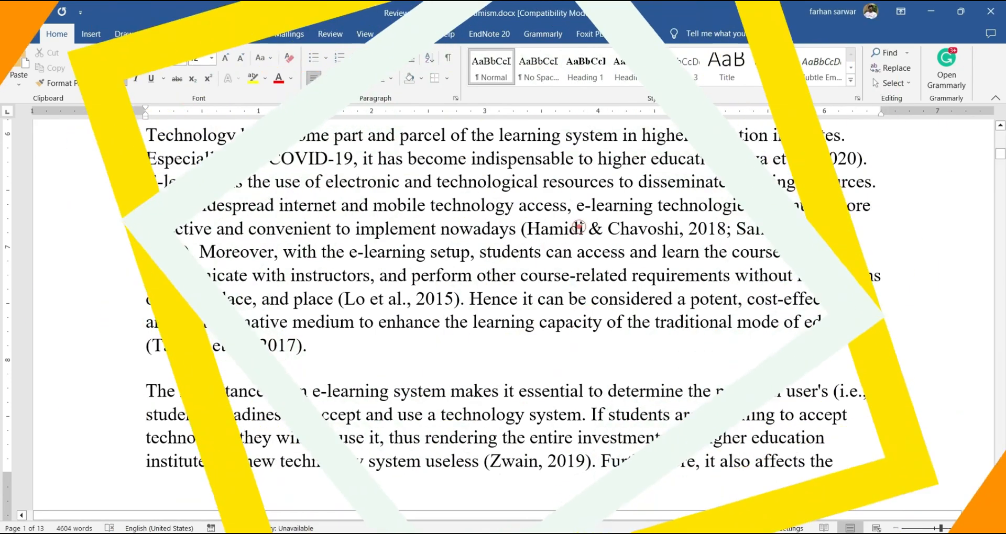
{"action": "mouse_move", "coordinate": [603, 229]}
{"action": "left_mouse_down"}
{"action": "mouse_move", "coordinate": [580, 229]}
{"action": "mouse_move", "coordinate": [656, 229]}
{"action": "left_mouse_up"}
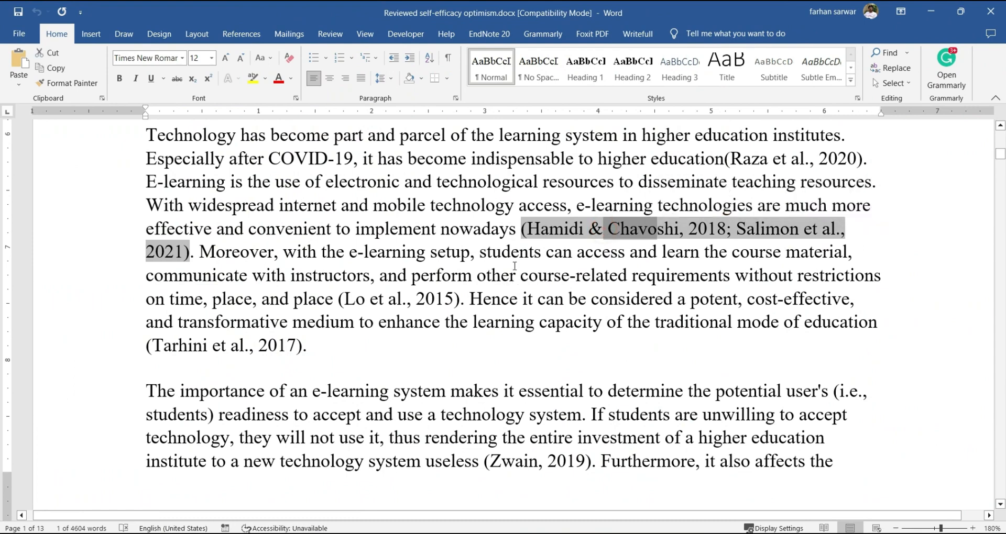
{"action": "left_click", "coordinate": [416, 297]}
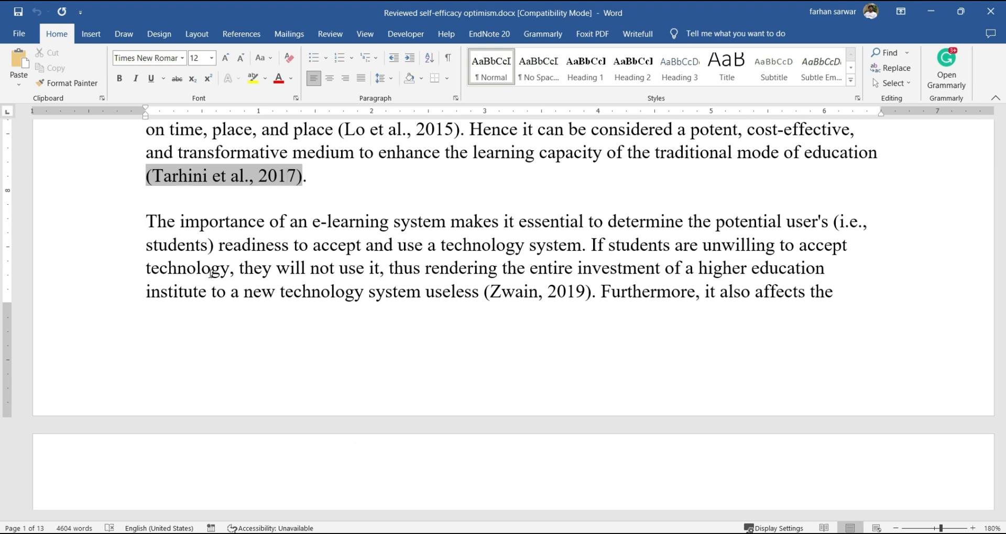
{"action": "scroll", "coordinate": [210, 273], "scroll_direction": "down", "scroll_amount": 10}
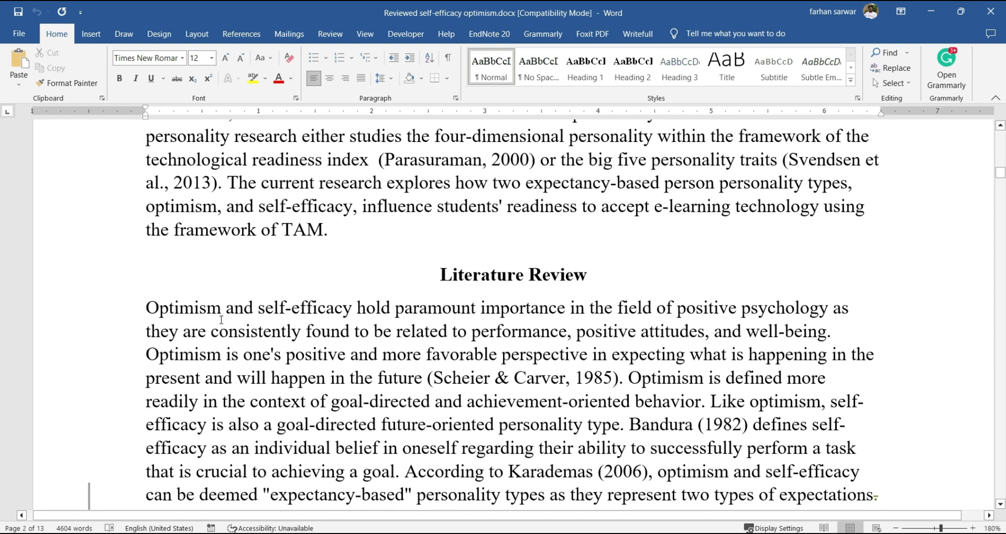
{"action": "scroll", "coordinate": [221, 320], "scroll_direction": "down", "scroll_amount": 3}
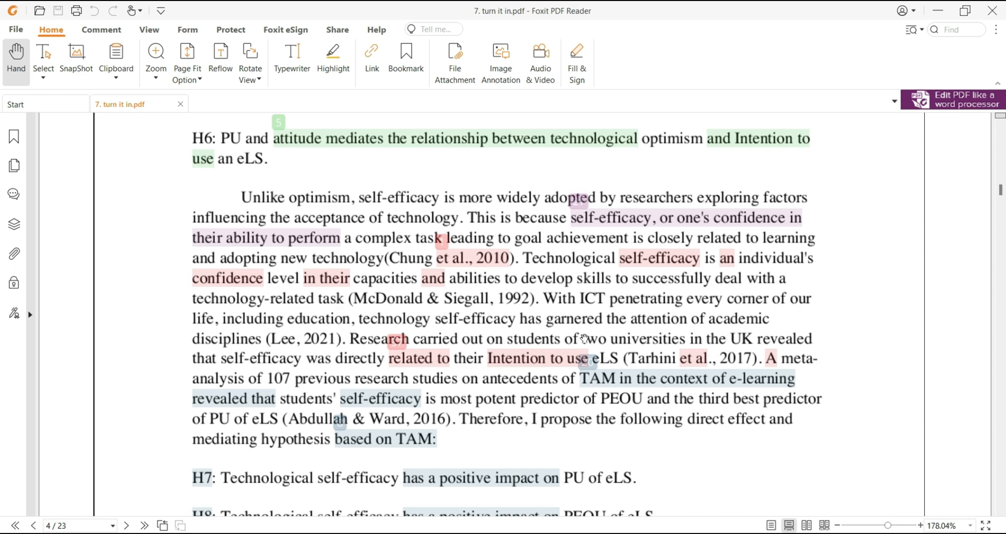
Step: Examine the highlighted matches in the turn it in.pdf similarity report, from the self-efficacy hypotheses through the Structural Model section
{"action": "scroll", "coordinate": [538, 341], "scroll_direction": "down", "scroll_amount": 2}
{"action": "scroll", "coordinate": [534, 338], "scroll_direction": "up", "scroll_amount": 3}
{"action": "scroll", "coordinate": [522, 335], "scroll_direction": "down", "scroll_amount": 2}
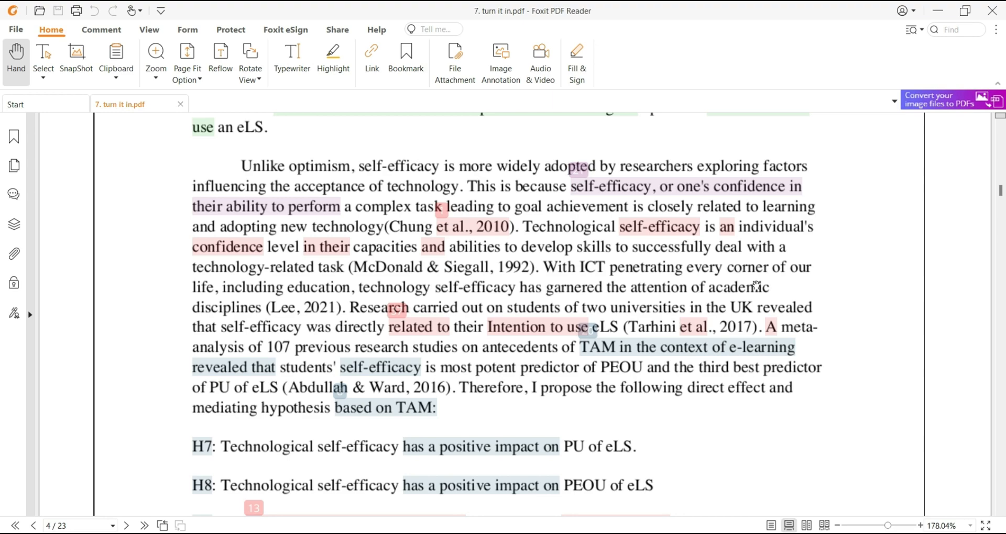
{"action": "left_click_drag", "start_coordinate": [1000, 193], "coordinate": [1001, 257]}
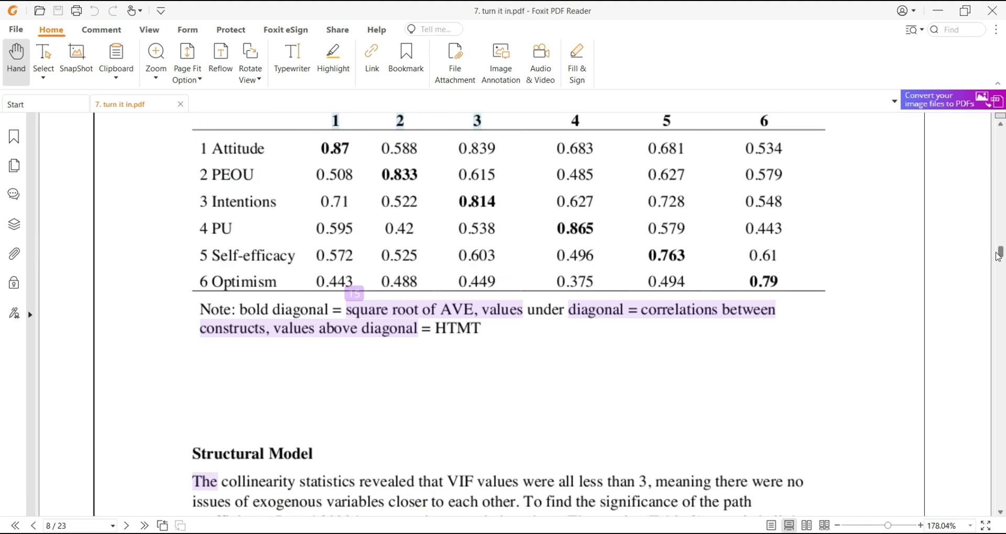
{"action": "scroll", "coordinate": [699, 294], "scroll_direction": "down", "scroll_amount": 3}
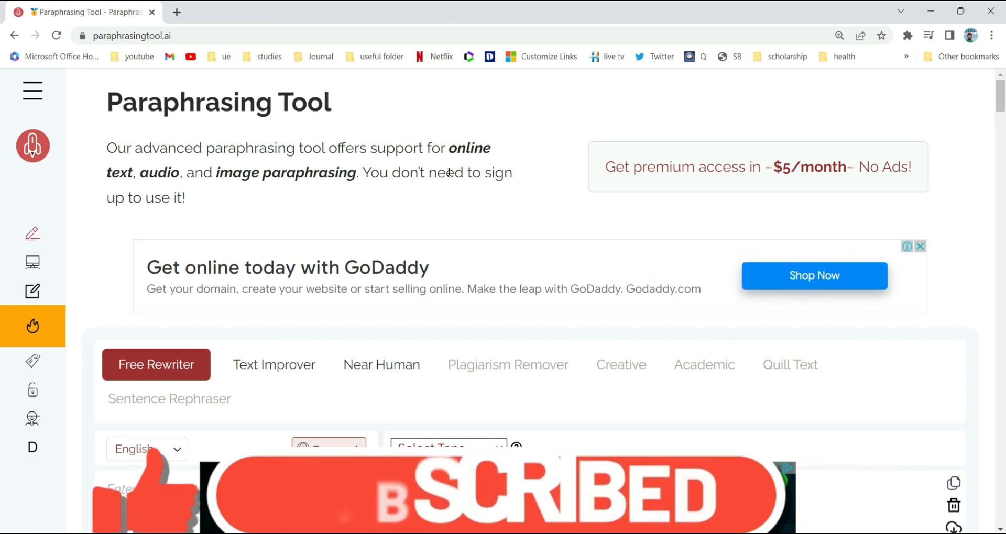
Step: Look over the text entry and paraphrased output areas of the Free Rewriter on paraphrasingtool.ai
{"action": "scroll", "coordinate": [251, 236], "scroll_direction": "down", "scroll_amount": 10}
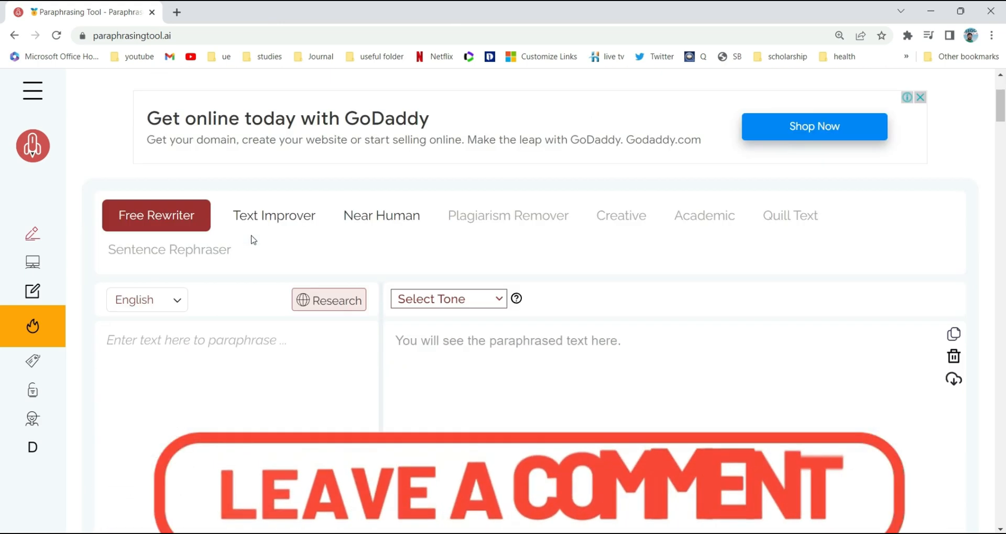
{"action": "scroll", "coordinate": [252, 236], "scroll_direction": "up", "scroll_amount": 5}
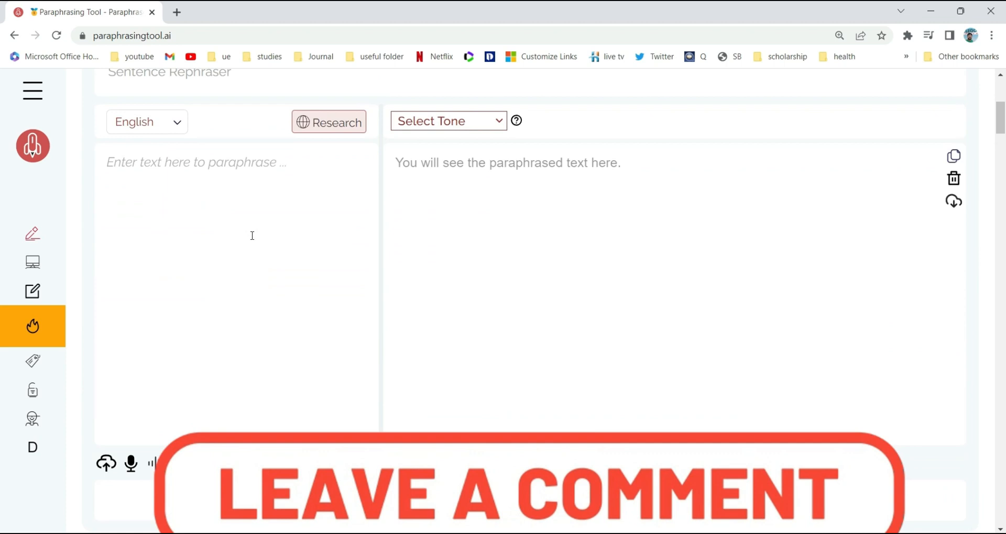
{"action": "left_click", "coordinate": [198, 202]}
{"action": "left_click", "coordinate": [498, 166]}
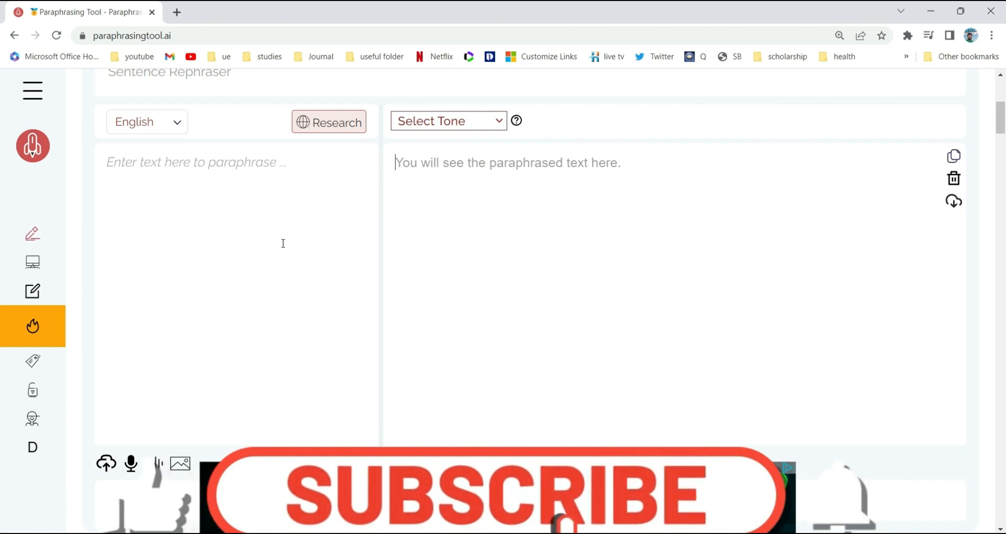
{"action": "scroll", "coordinate": [568, 229], "scroll_direction": "up", "scroll_amount": 5}
{"action": "scroll", "coordinate": [566, 229], "scroll_direction": "up", "scroll_amount": 1}
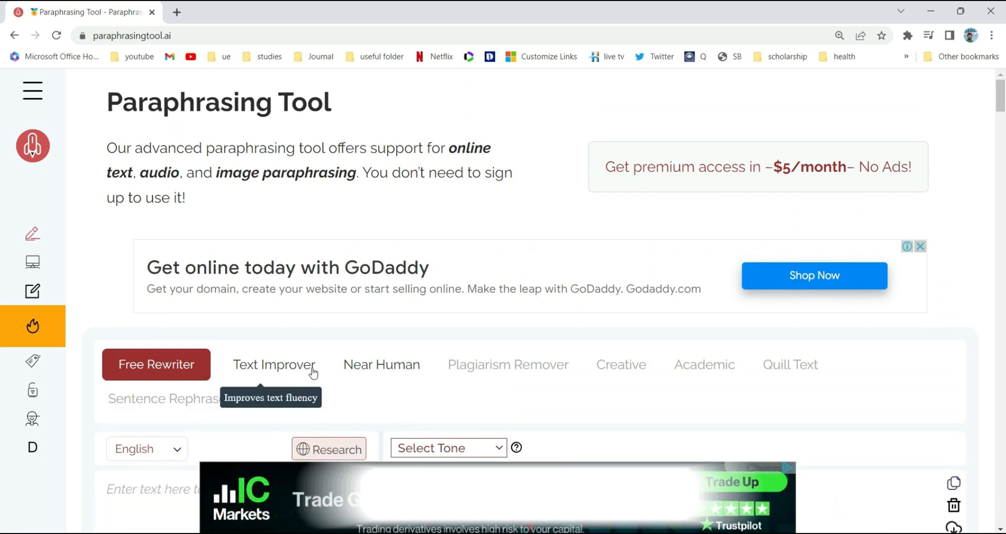
Step: Look over the available paraphrasing modes and the Paraphrase controls, closing the banner ad that covers the page
{"action": "scroll", "coordinate": [388, 278], "scroll_direction": "down", "scroll_amount": 1}
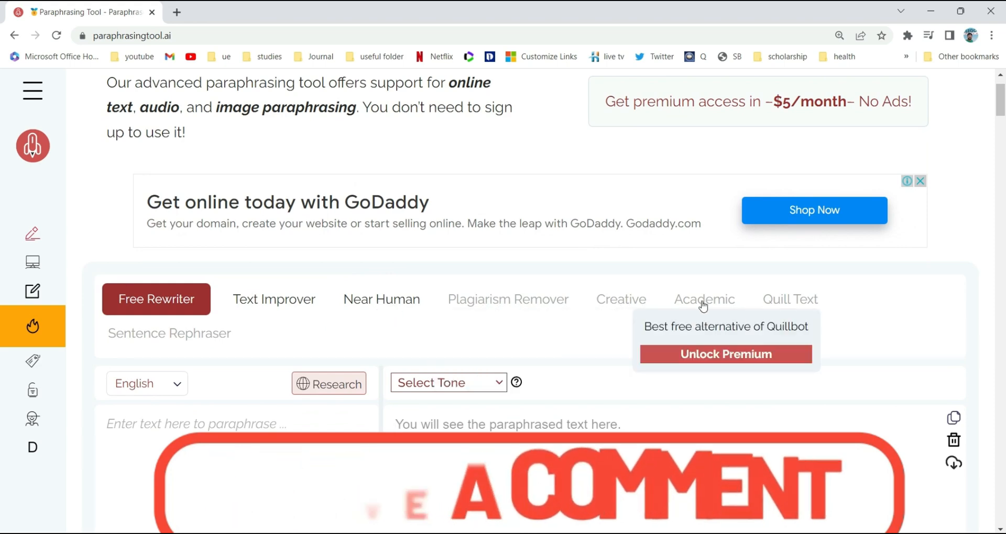
{"action": "scroll", "coordinate": [243, 303], "scroll_direction": "down", "scroll_amount": 3}
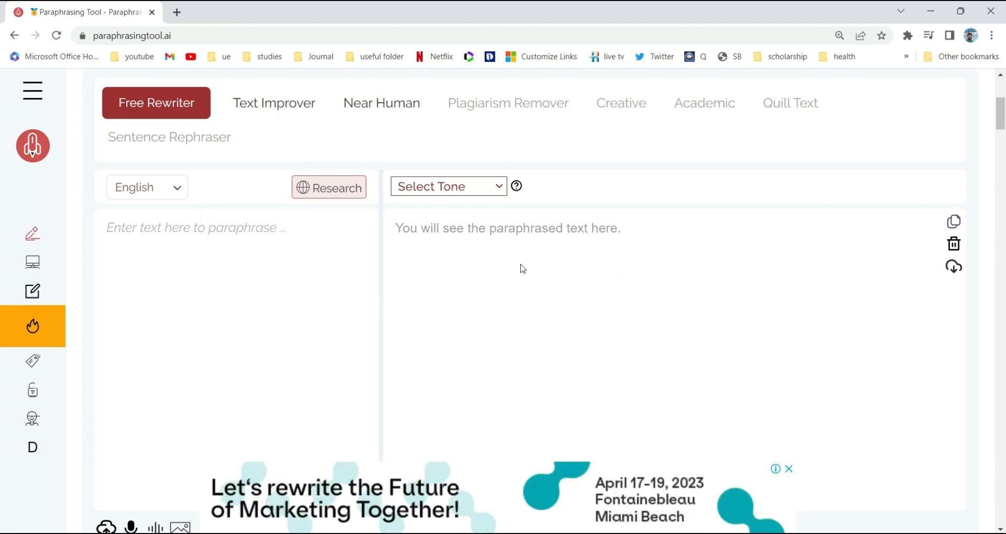
{"action": "scroll", "coordinate": [479, 268], "scroll_direction": "down", "scroll_amount": 1}
{"action": "scroll", "coordinate": [479, 267], "scroll_direction": "down", "scroll_amount": 2}
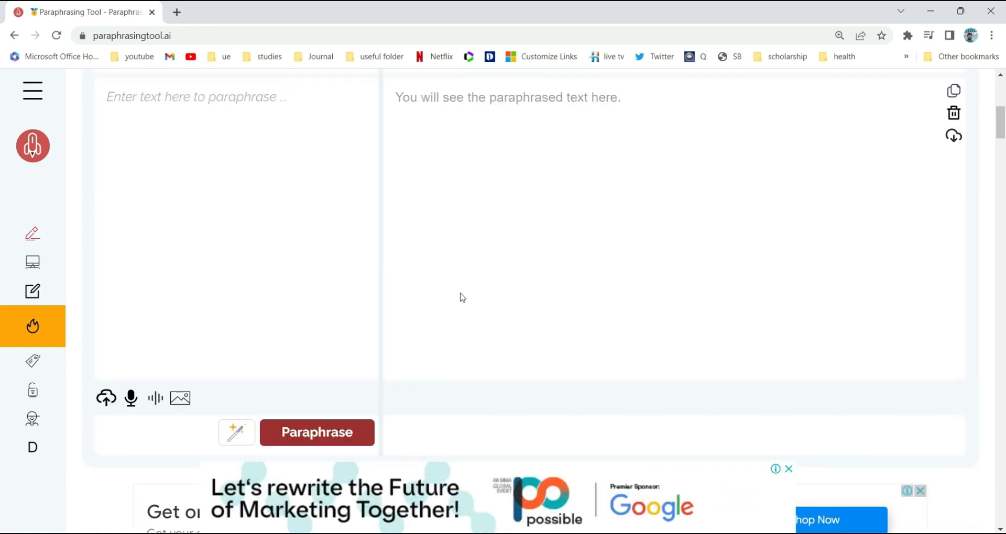
{"action": "left_click", "coordinate": [790, 468]}
{"action": "scroll", "coordinate": [517, 265], "scroll_direction": "up", "scroll_amount": 6}
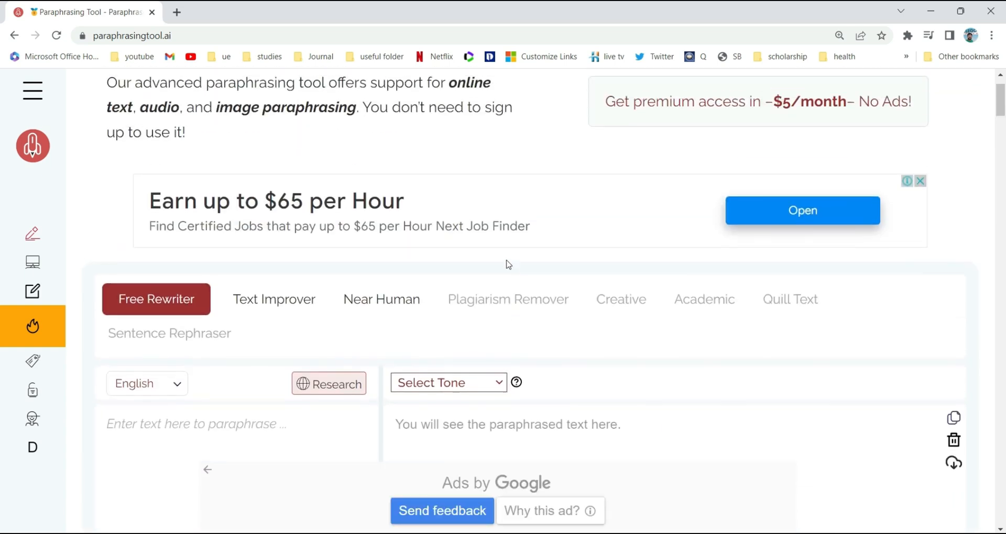
{"action": "scroll", "coordinate": [309, 361], "scroll_direction": "down", "scroll_amount": 12}
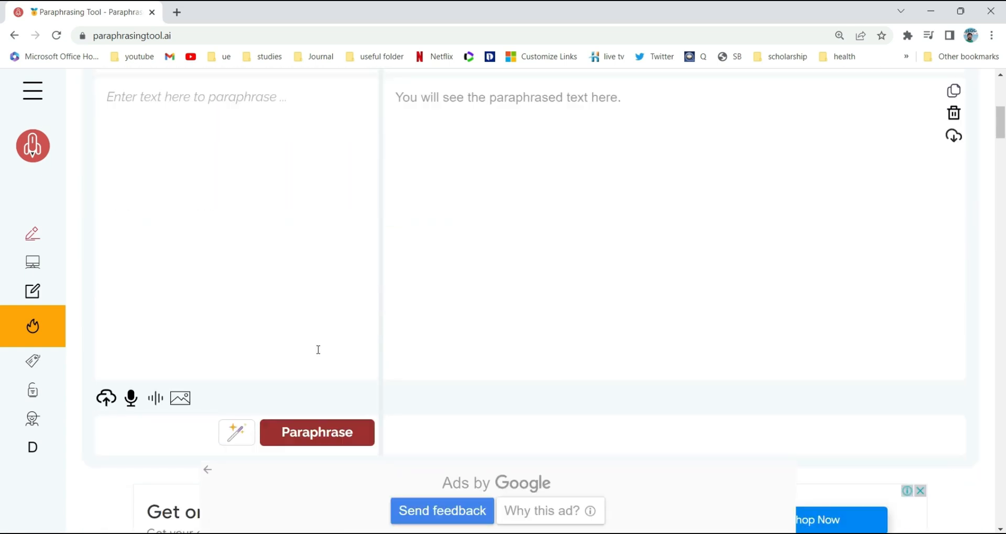
Step: Review the browser and app integrations and the list of tasks the paraphrasing tool assists in
{"action": "scroll", "coordinate": [319, 350], "scroll_direction": "down", "scroll_amount": 4}
{"action": "scroll", "coordinate": [326, 348], "scroll_direction": "down", "scroll_amount": 1}
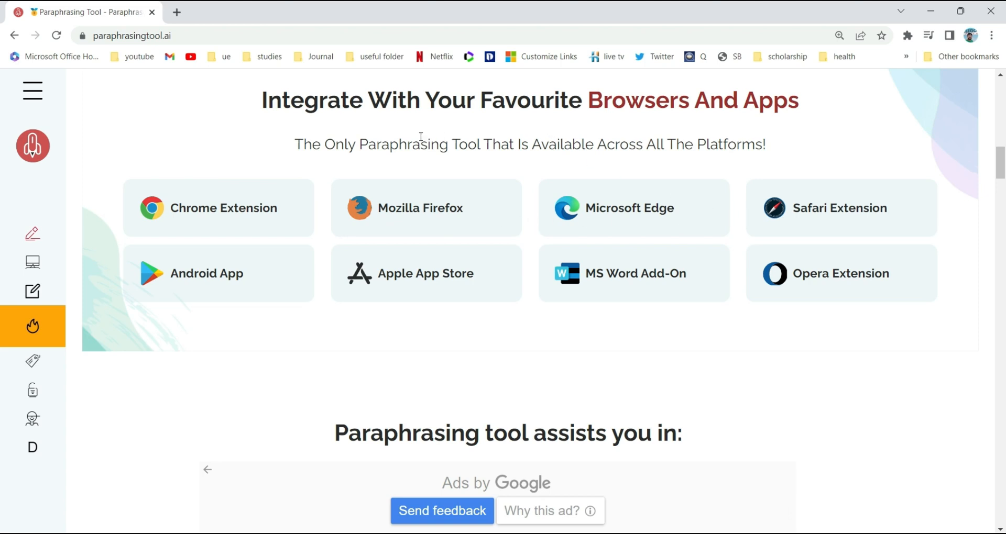
{"action": "scroll", "coordinate": [266, 209], "scroll_direction": "up", "scroll_amount": 1}
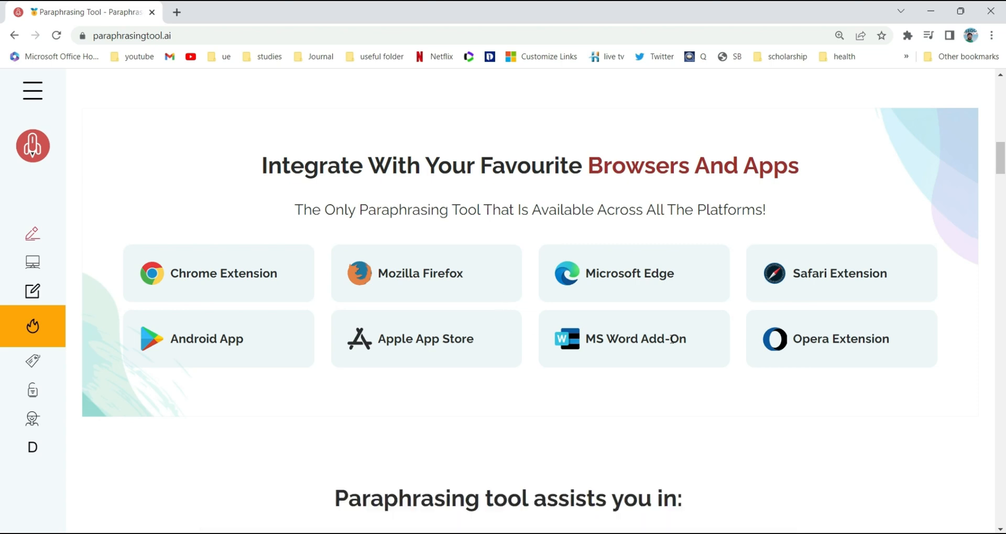
{"action": "scroll", "coordinate": [257, 335], "scroll_direction": "down", "scroll_amount": 3}
{"action": "scroll", "coordinate": [303, 318], "scroll_direction": "down", "scroll_amount": 2}
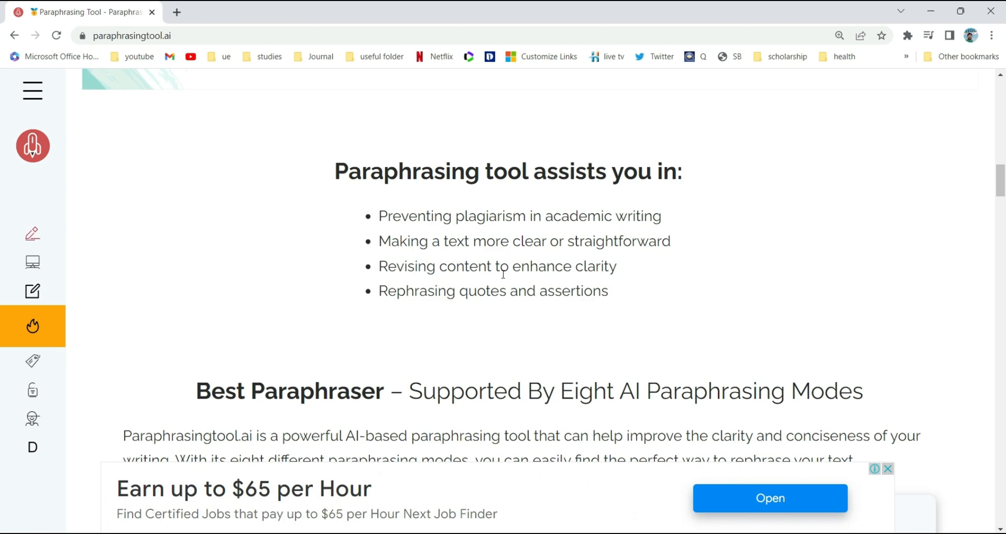
Step: Read the paraphrasing mode table, highlighting the descriptions of Free Rewriter, Text Improver and Near Human
{"action": "scroll", "coordinate": [260, 328], "scroll_direction": "down", "scroll_amount": 6}
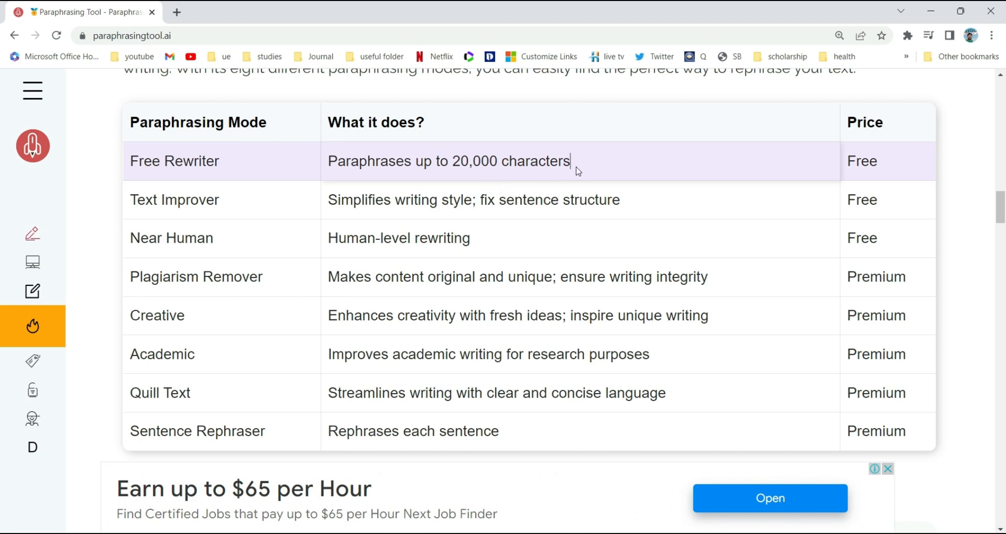
{"action": "left_click_drag", "start_coordinate": [576, 168], "coordinate": [454, 168]}
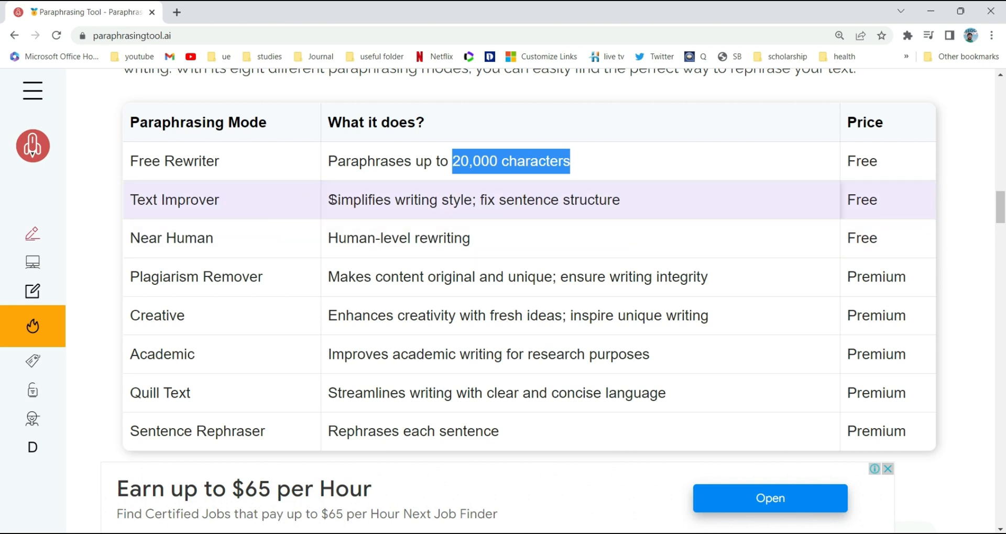
{"action": "left_click_drag", "start_coordinate": [329, 199], "coordinate": [623, 200]}
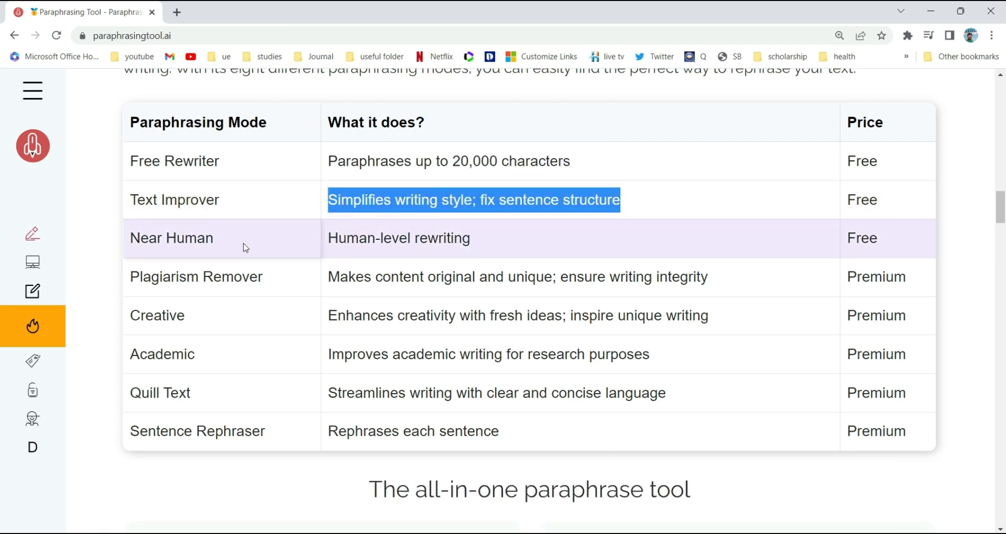
{"action": "left_click_drag", "start_coordinate": [332, 242], "coordinate": [446, 240]}
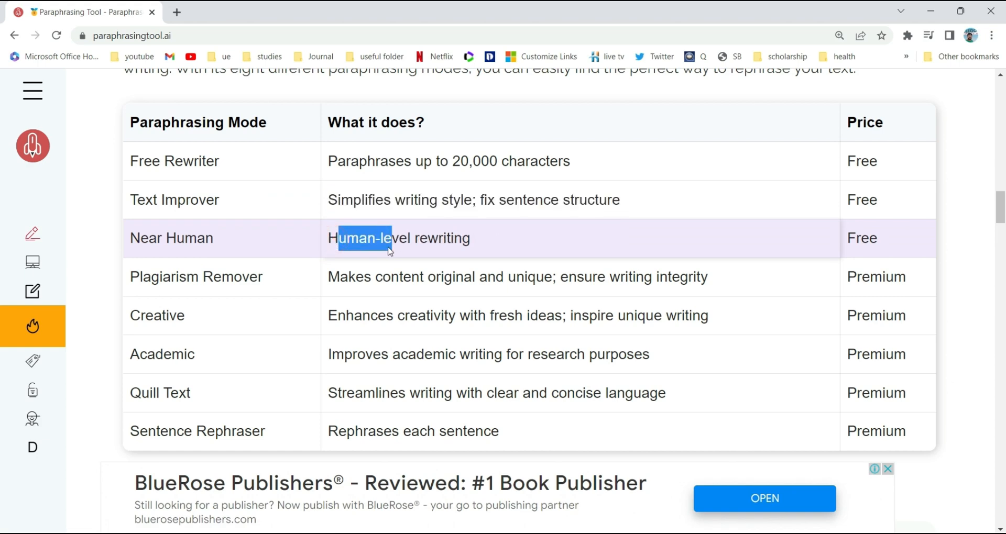
{"action": "left_click", "coordinate": [387, 247]}
{"action": "scroll", "coordinate": [326, 271], "scroll_direction": "down", "scroll_amount": 2}
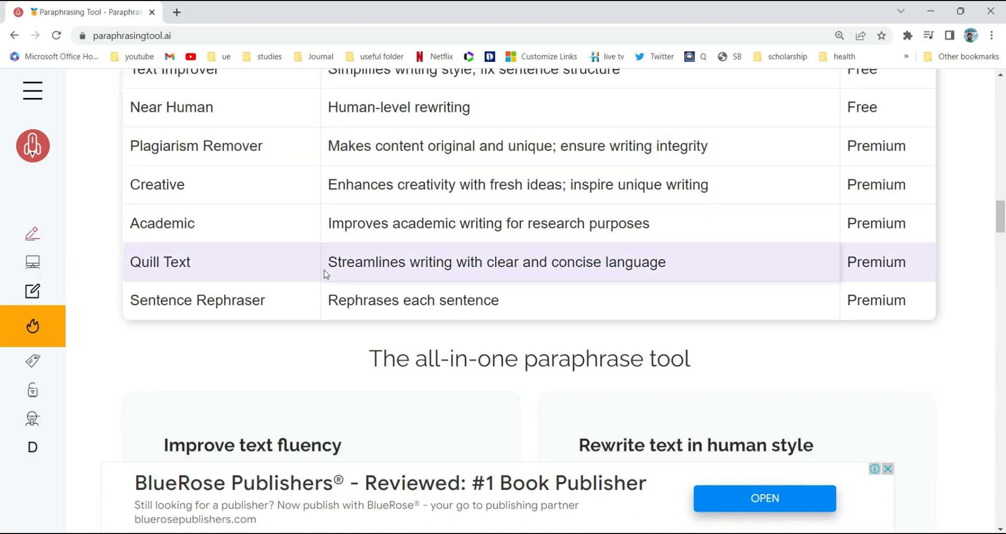
{"action": "scroll", "coordinate": [326, 274], "scroll_direction": "down", "scroll_amount": 2}
Step: Paste the copied literature review passage on optimism and self-efficacy into the Free Rewriter's text entry area
{"action": "scroll", "coordinate": [326, 274], "scroll_direction": "up", "scroll_amount": 15}
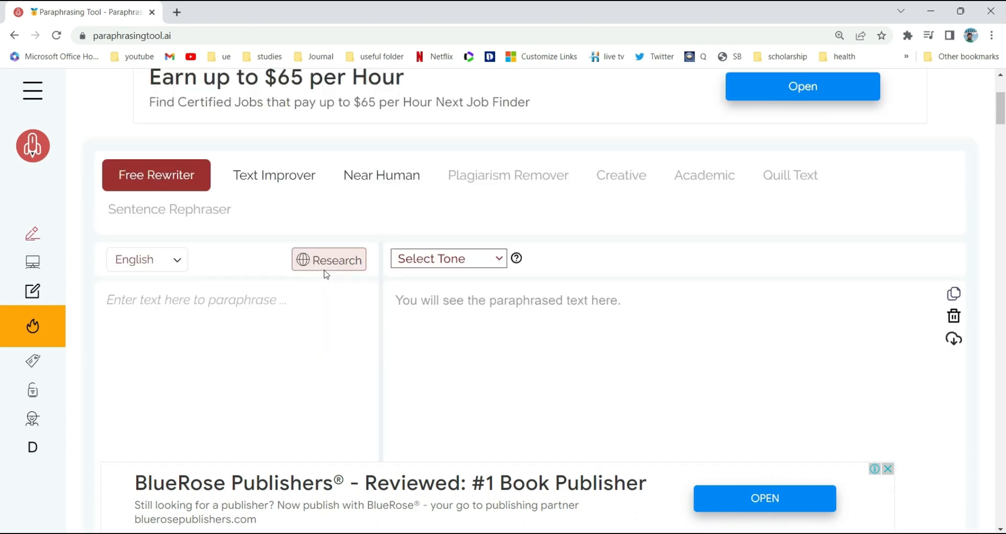
{"action": "scroll", "coordinate": [325, 274], "scroll_direction": "down", "scroll_amount": 2}
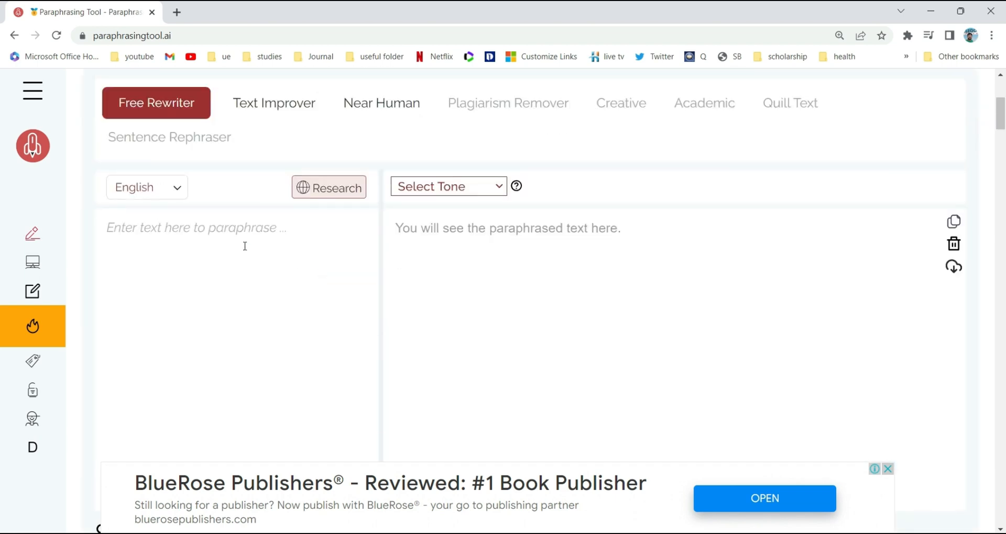
{"action": "left_click", "coordinate": [126, 228]}
{"action": "key", "text": "ctrl+v"}
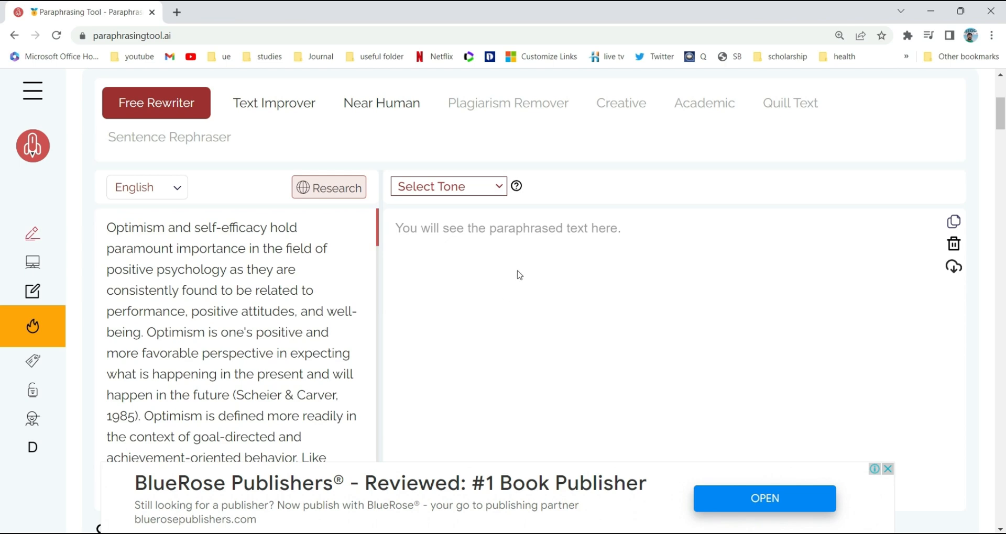
Step: Paraphrase the pasted passage, completing the "I'm not a robot" verification, and read through the rewritten text
{"action": "scroll", "coordinate": [516, 274], "scroll_direction": "down", "scroll_amount": 5}
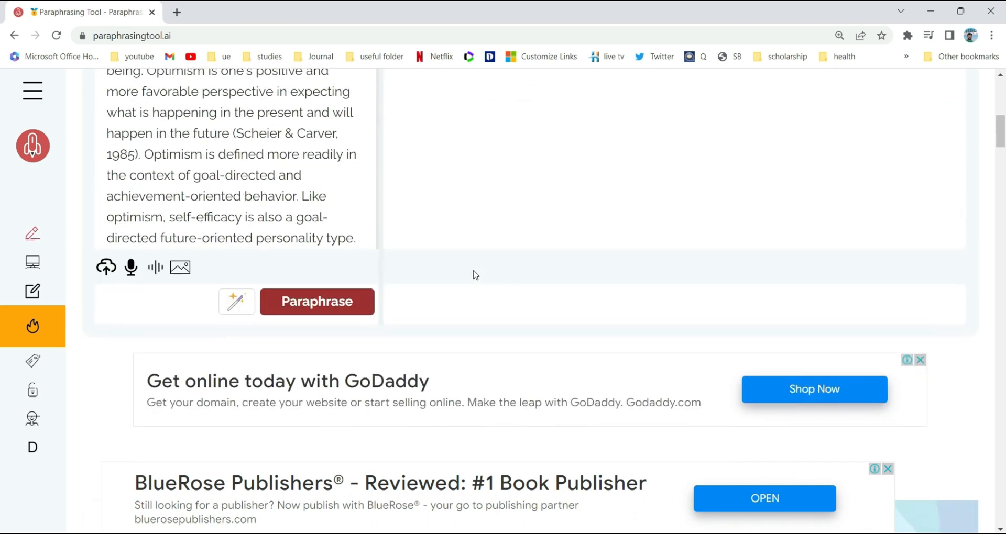
{"action": "left_click", "coordinate": [300, 306]}
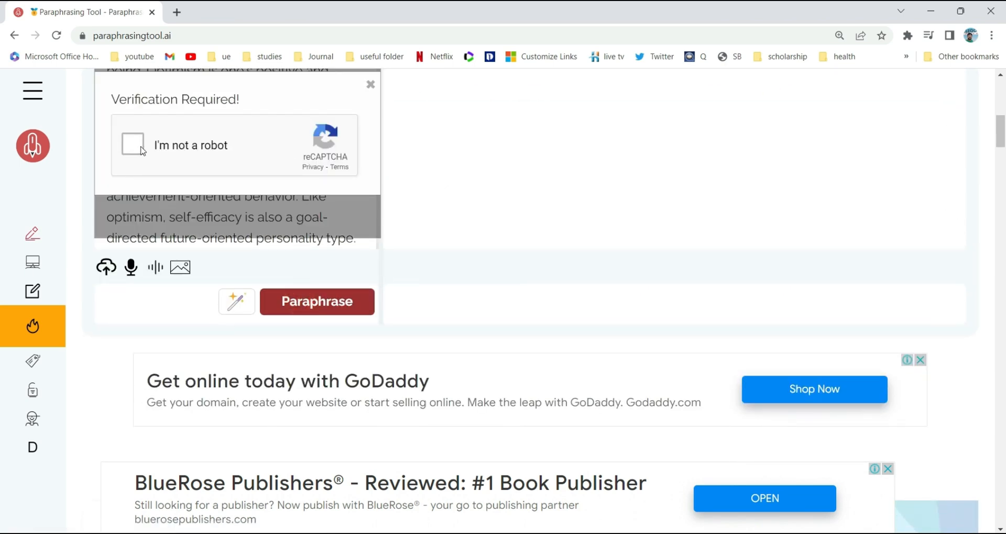
{"action": "left_click", "coordinate": [141, 149]}
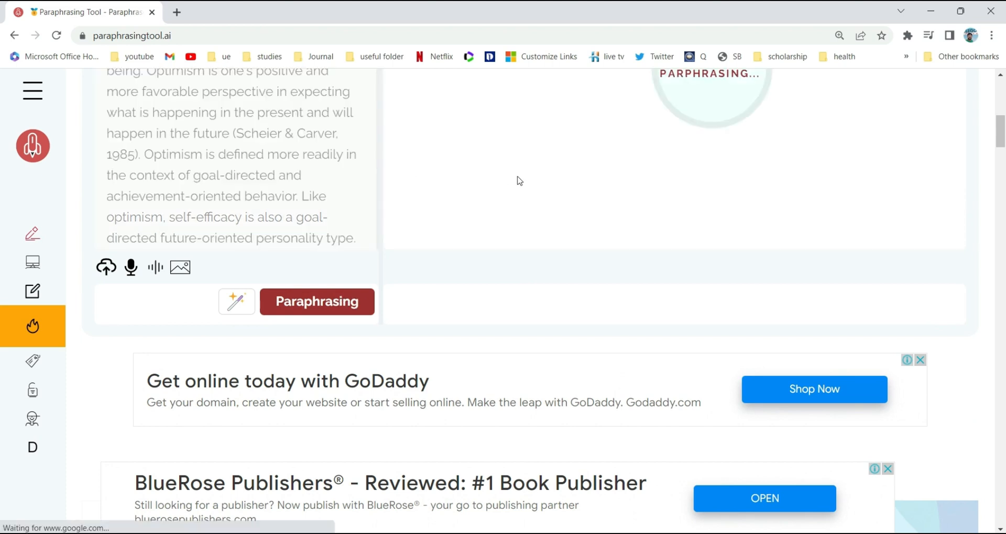
{"action": "scroll", "coordinate": [517, 188], "scroll_direction": "up", "scroll_amount": 3}
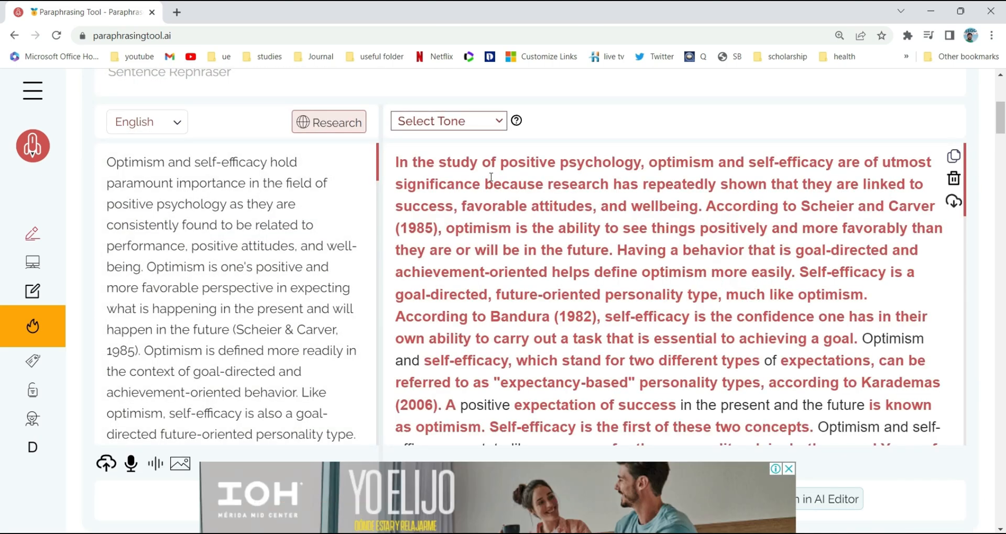
{"action": "scroll", "coordinate": [462, 197], "scroll_direction": "down", "scroll_amount": 3}
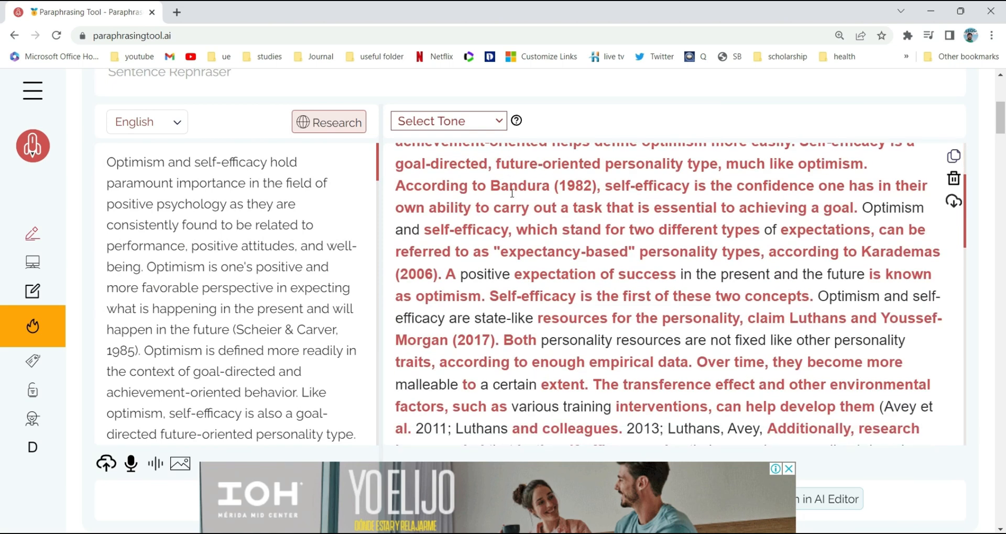
Step: Compare the original passage's opening sentence with its Free Rewriter version, highlighting the matching text in both
{"action": "scroll", "coordinate": [512, 192], "scroll_direction": "up", "scroll_amount": 5}
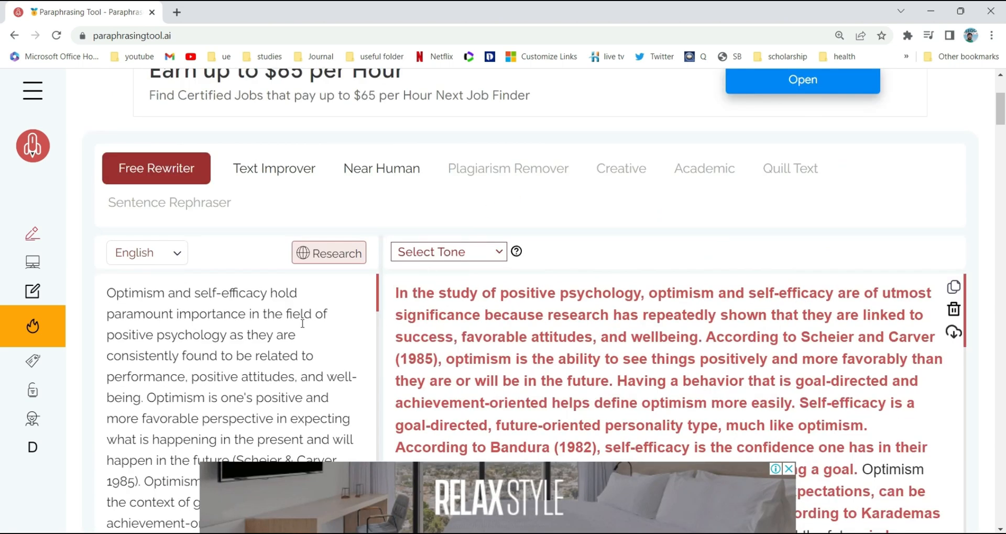
{"action": "scroll", "coordinate": [302, 323], "scroll_direction": "up", "scroll_amount": 3}
{"action": "scroll", "coordinate": [613, 314], "scroll_direction": "down", "scroll_amount": 4}
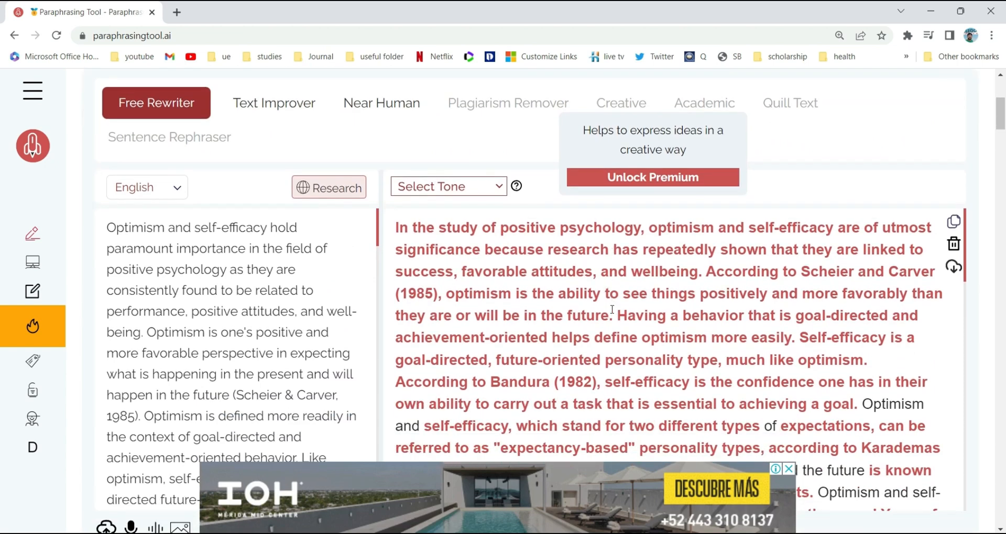
{"action": "scroll", "coordinate": [612, 310], "scroll_direction": "down", "scroll_amount": 2}
{"action": "scroll", "coordinate": [532, 317], "scroll_direction": "up", "scroll_amount": 2}
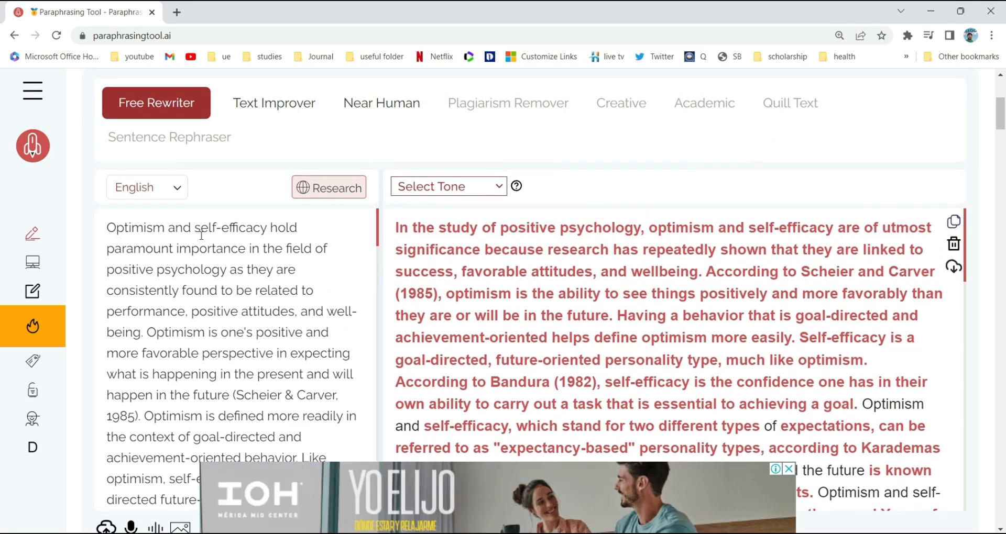
{"action": "left_click_drag", "start_coordinate": [117, 231], "coordinate": [229, 270]}
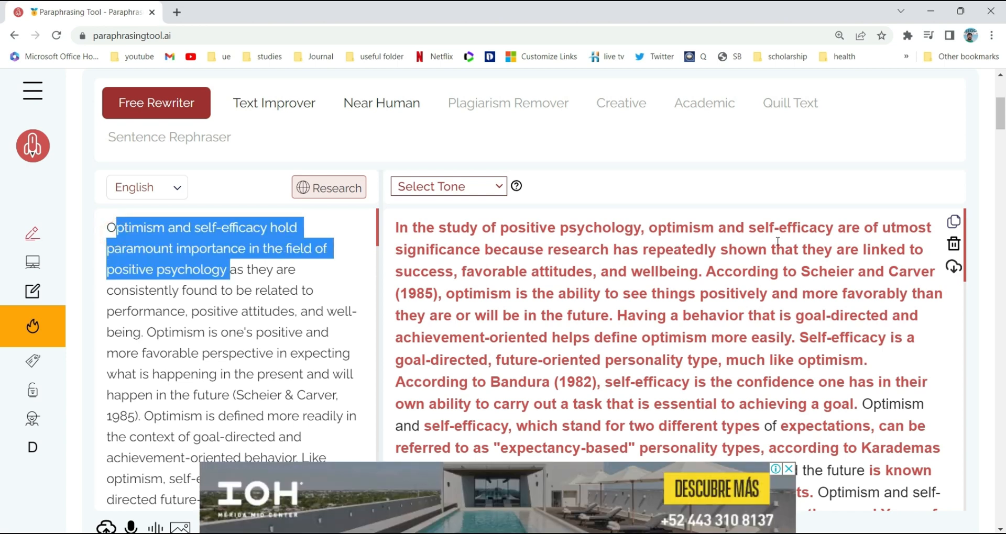
{"action": "left_click_drag", "start_coordinate": [398, 227], "coordinate": [701, 271]}
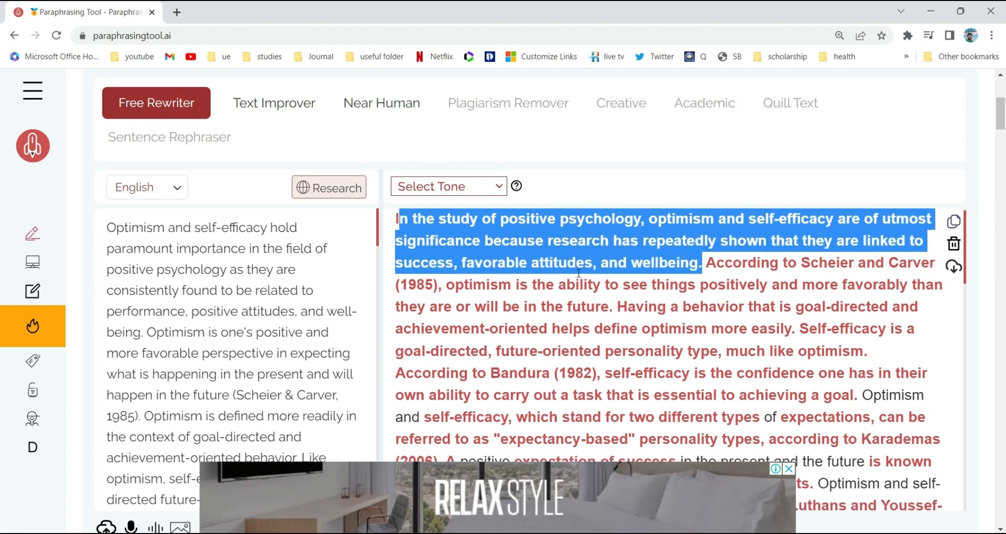
{"action": "scroll", "coordinate": [578, 273], "scroll_direction": "down", "scroll_amount": 1}
{"action": "scroll", "coordinate": [577, 273], "scroll_direction": "up", "scroll_amount": 1}
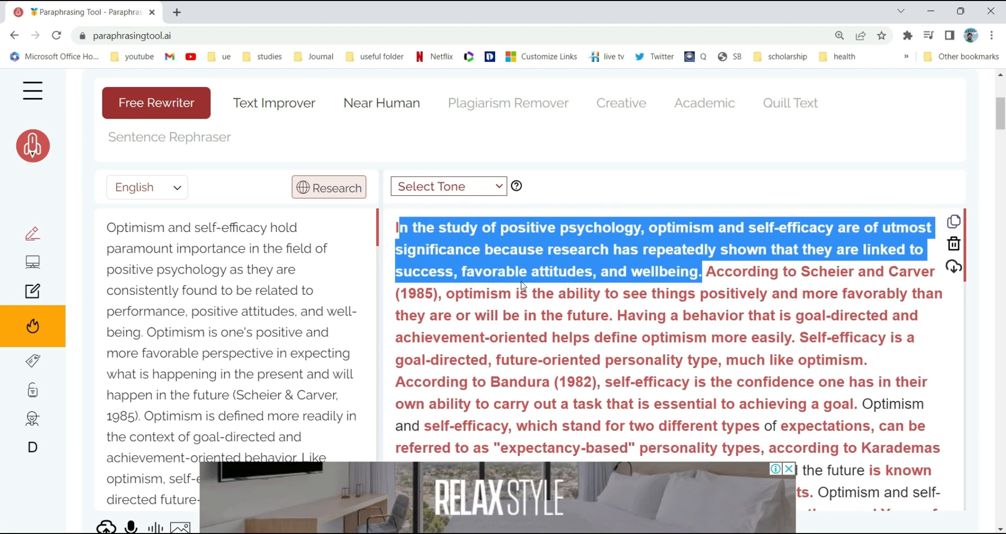
{"action": "left_click", "coordinate": [421, 250]}
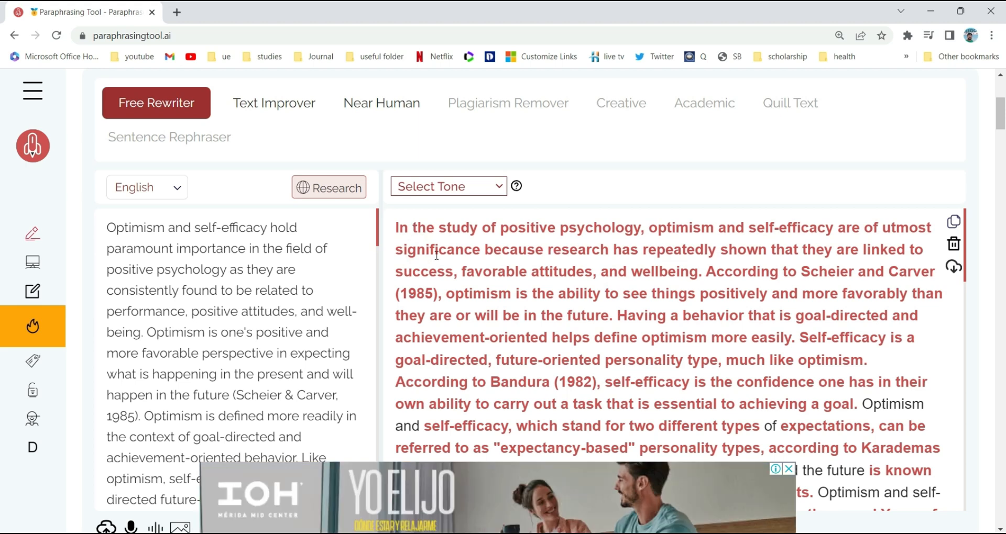
{"action": "scroll", "coordinate": [470, 299], "scroll_direction": "down", "scroll_amount": 2}
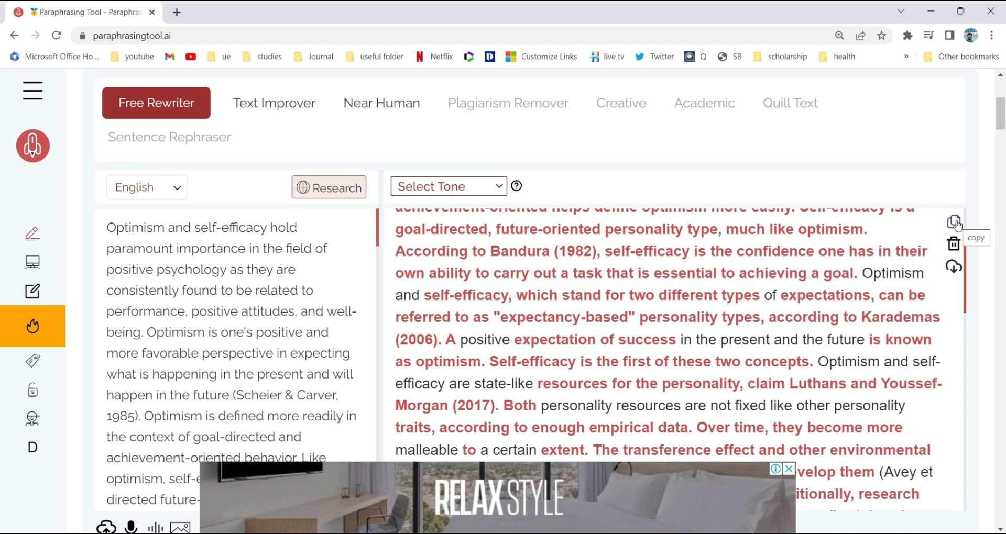
Step: Copy the whole Free Rewriter output and paste it into the blank Word document
{"action": "key", "text": "ctrl+0"}
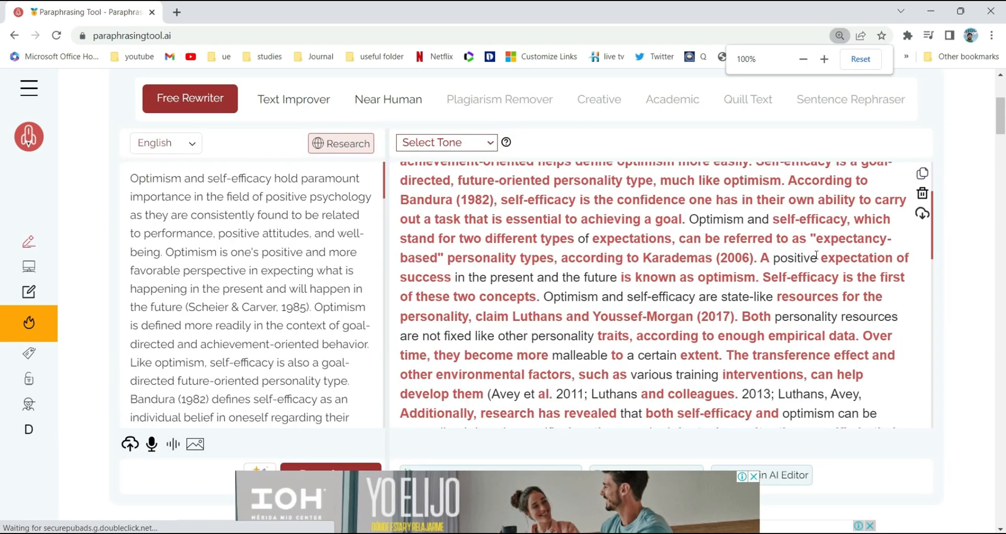
{"action": "left_click", "coordinate": [883, 166]}
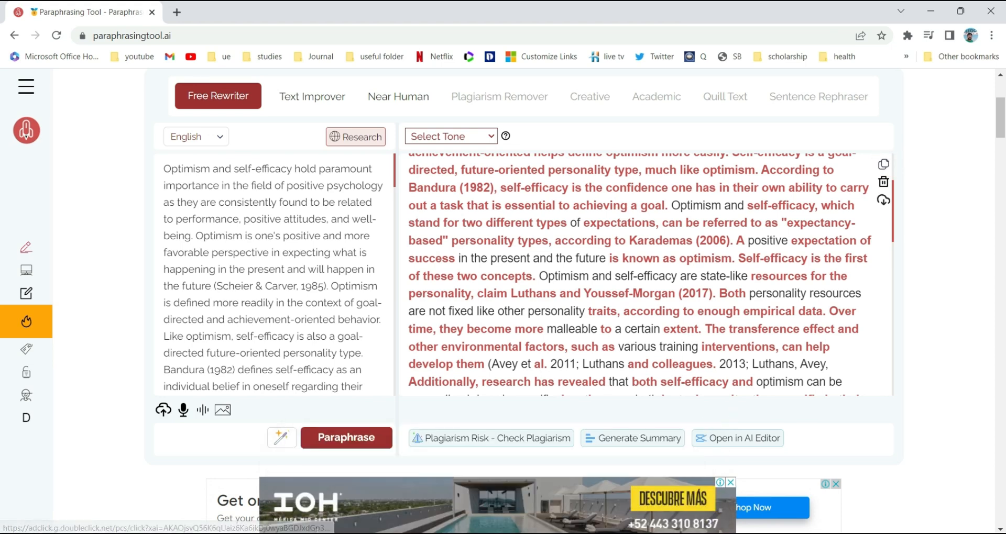
{"action": "left_click", "coordinate": [496, 533]}
{"action": "left_click", "coordinate": [629, 480]}
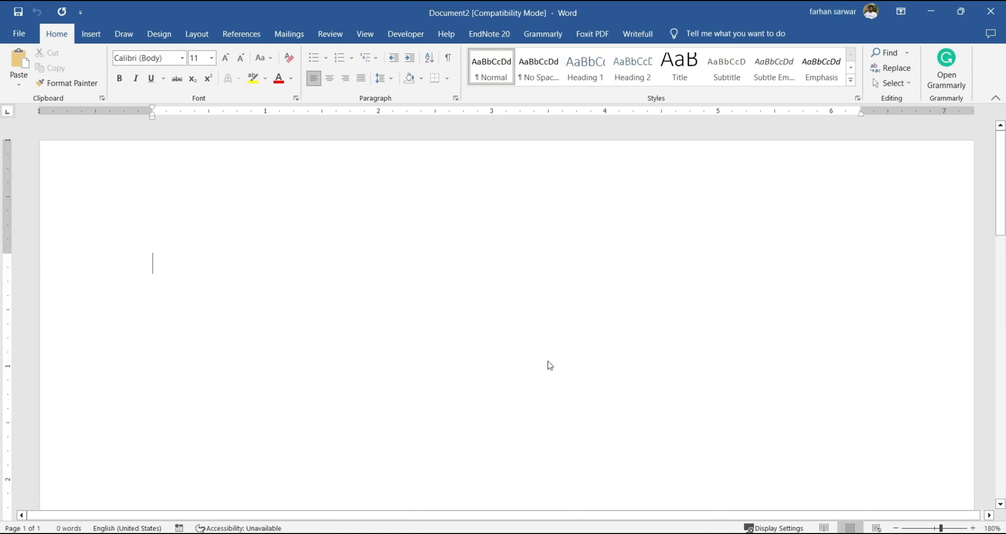
{"action": "key", "text": "ctrl+v"}
{"action": "scroll", "coordinate": [431, 260], "scroll_direction": "up", "scroll_amount": 10}
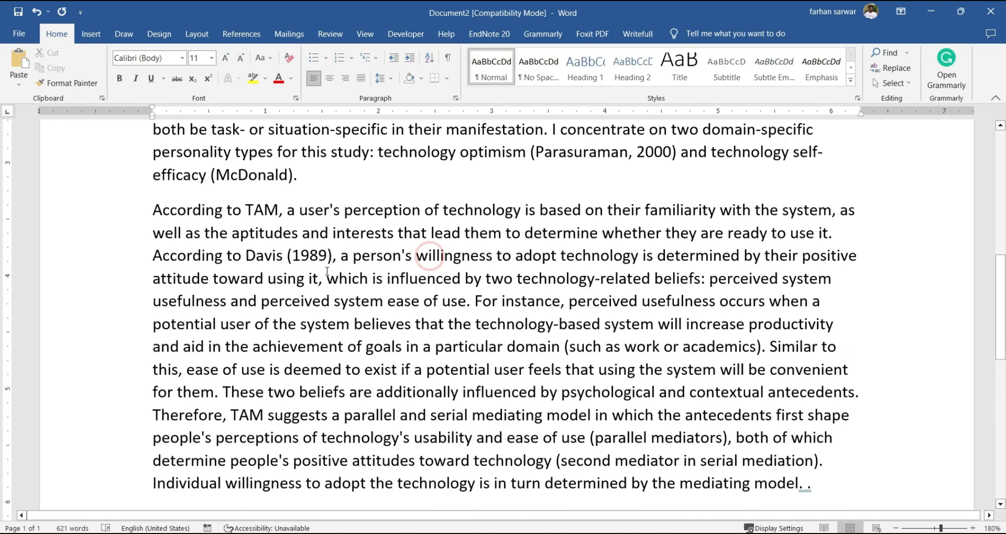
Step: Check the in-text citations and their years in the first paragraph of the pasted text
{"action": "scroll", "coordinate": [405, 328], "scroll_direction": "up", "scroll_amount": 2}
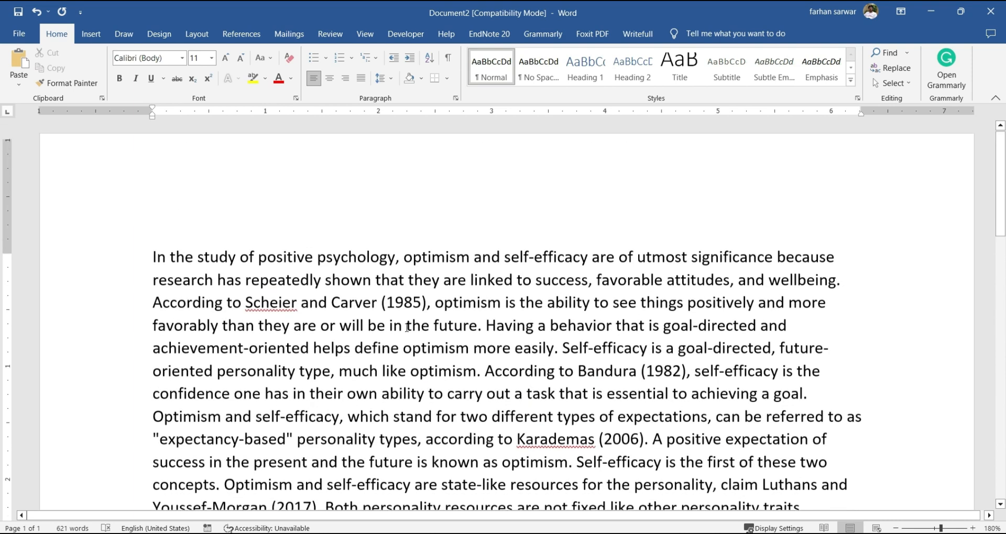
{"action": "scroll", "coordinate": [416, 328], "scroll_direction": "down", "scroll_amount": 2}
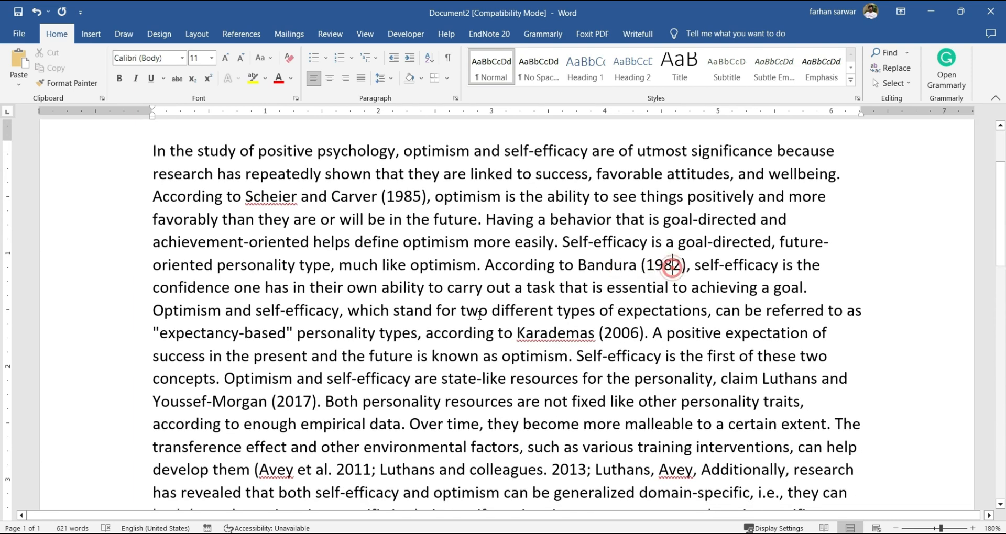
{"action": "left_click", "coordinate": [601, 336]}
{"action": "left_click", "coordinate": [667, 269]}
{"action": "left_click", "coordinate": [593, 336]}
{"action": "scroll", "coordinate": [560, 339], "scroll_direction": "up", "scroll_amount": 1}
{"action": "left_click", "coordinate": [607, 334]}
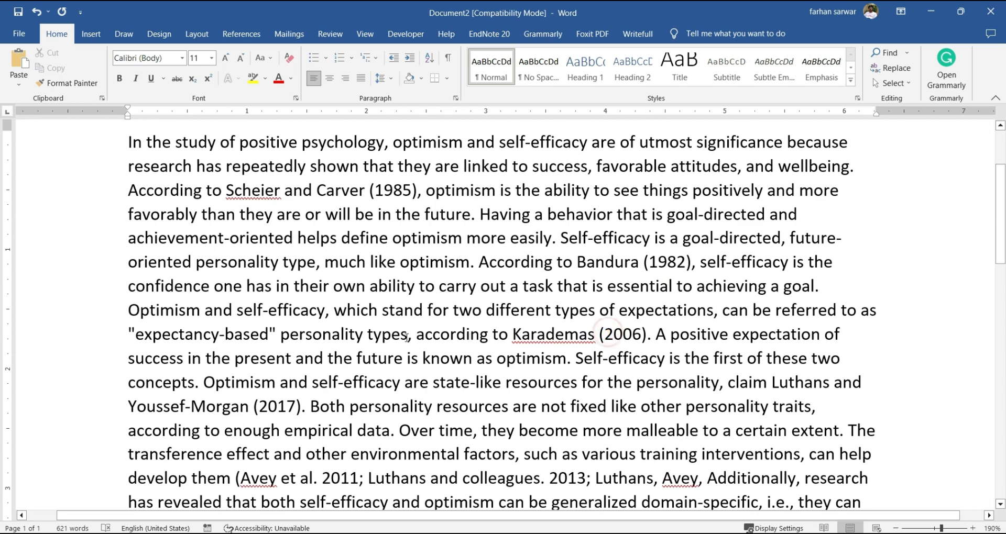
{"action": "left_click", "coordinate": [643, 265]}
{"action": "left_click", "coordinate": [343, 190]}
Step: Switch back to the paraphrasing tool in Chrome and look through the available tone options without choosing one
{"action": "key", "text": "alt+Tab"}
{"action": "key", "text": "alt+Tab"}
{"action": "key", "text": "Tab"}
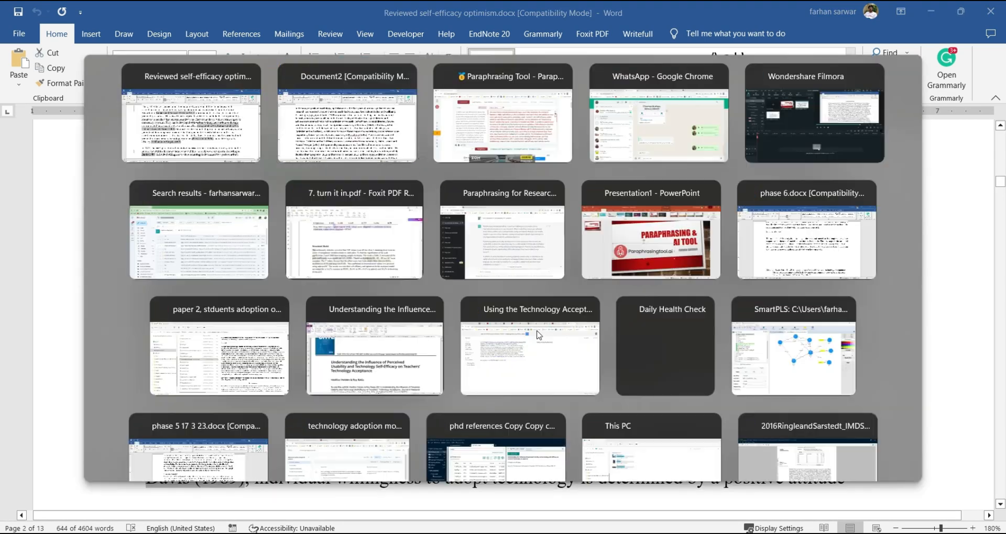
{"action": "scroll", "coordinate": [592, 277], "scroll_direction": "up", "scroll_amount": 3}
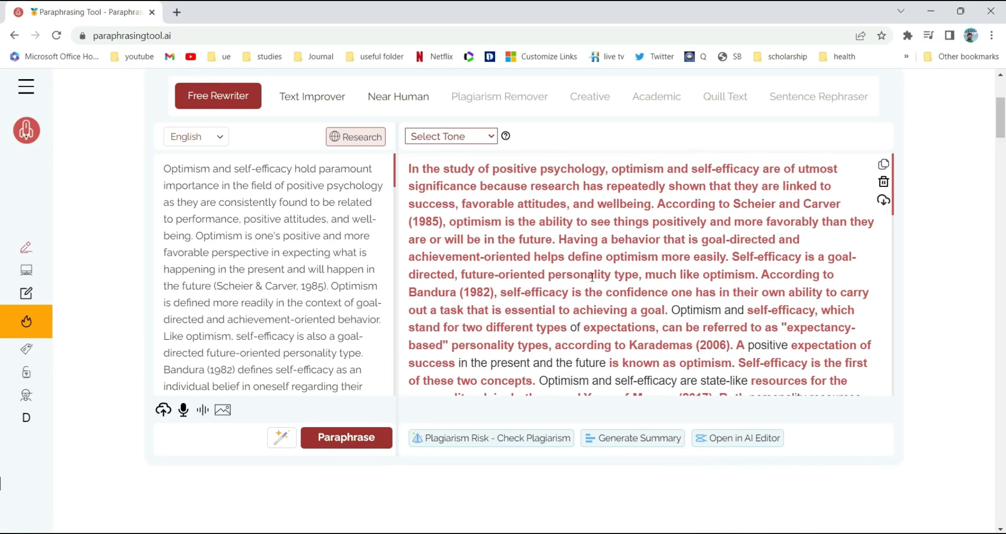
{"action": "left_click", "coordinate": [477, 138]}
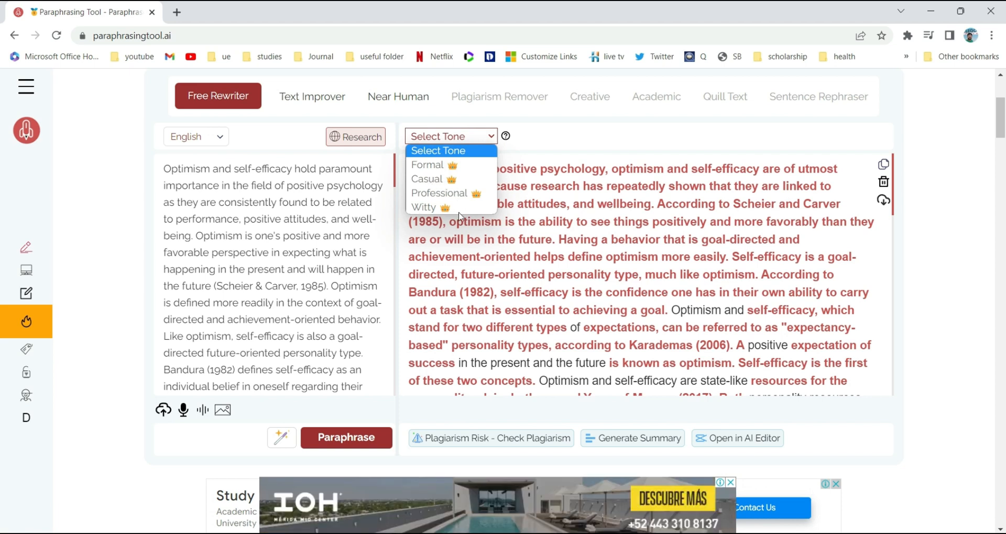
{"action": "left_click", "coordinate": [599, 139]}
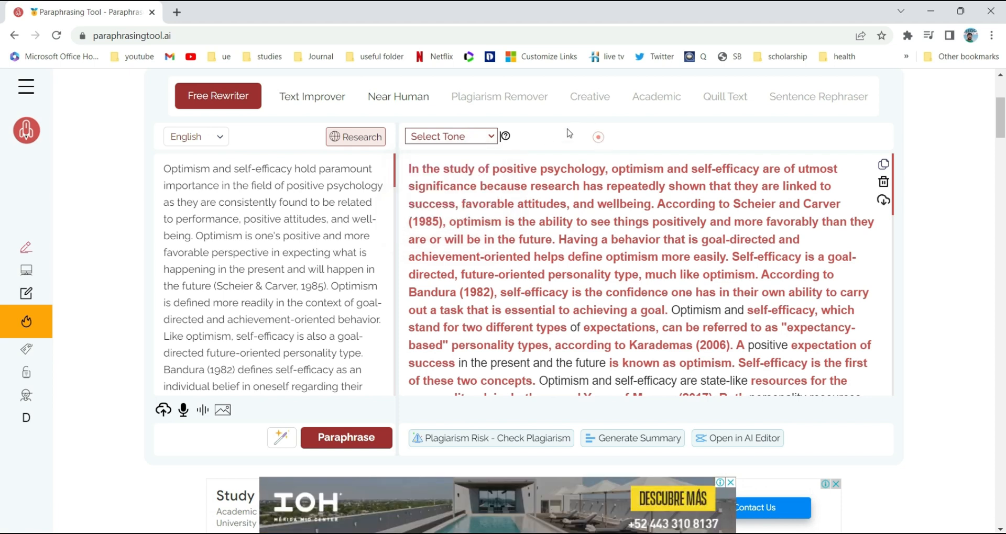
Step: Paraphrase the literature review passage in Near Human mode and read through the rewritten text
{"action": "left_click", "coordinate": [391, 102]}
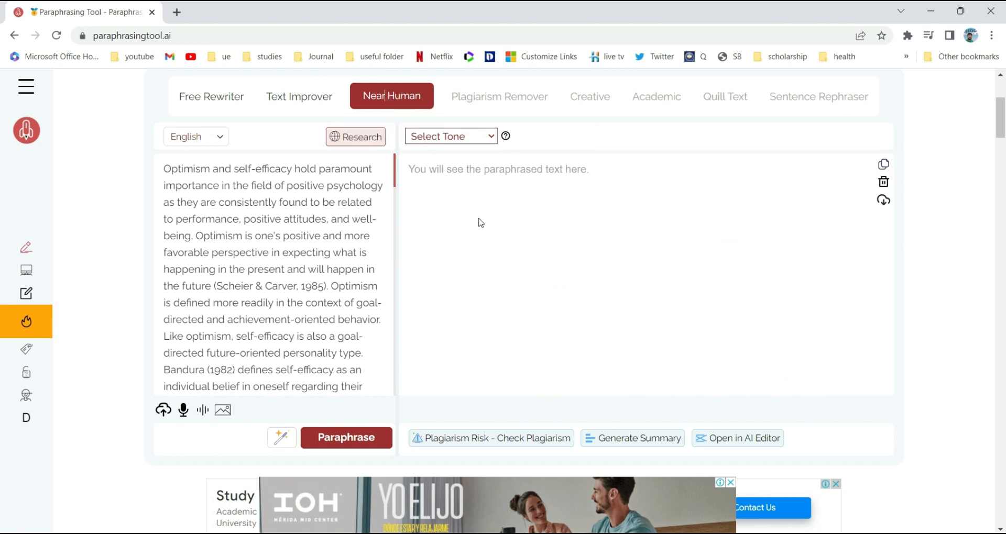
{"action": "left_click", "coordinate": [465, 168]}
{"action": "left_click", "coordinate": [350, 435]}
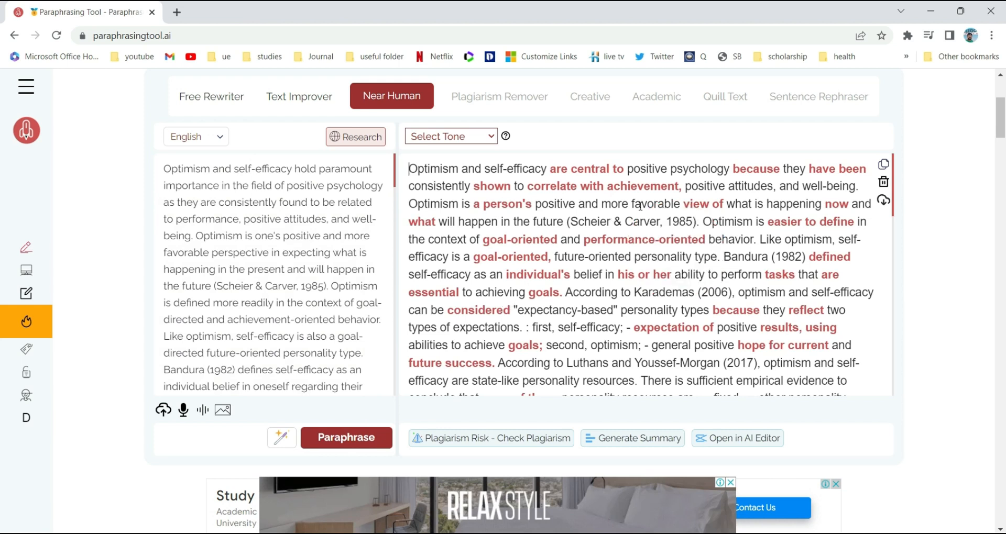
{"action": "left_click", "coordinate": [667, 199]}
{"action": "left_click", "coordinate": [618, 239]}
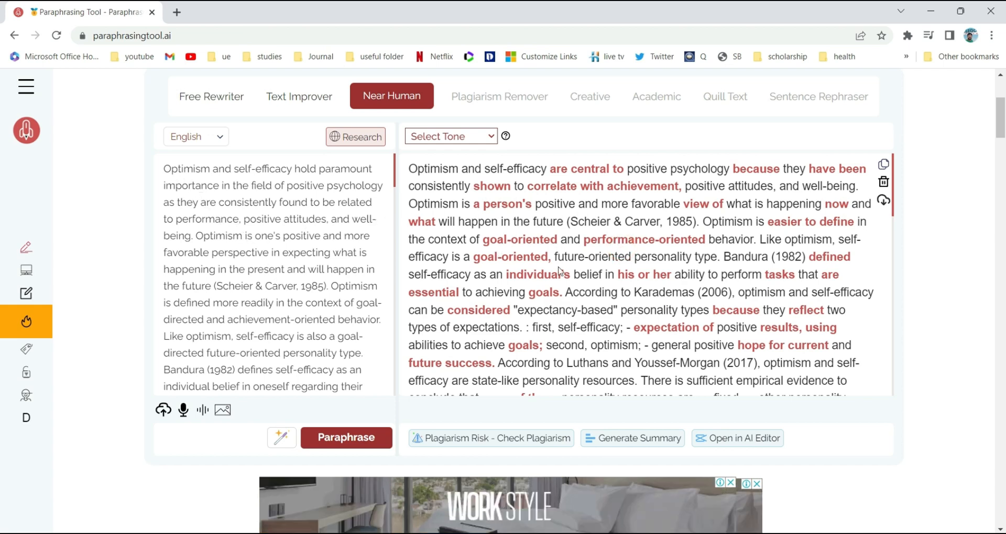
{"action": "scroll", "coordinate": [560, 271], "scroll_direction": "down", "scroll_amount": 4}
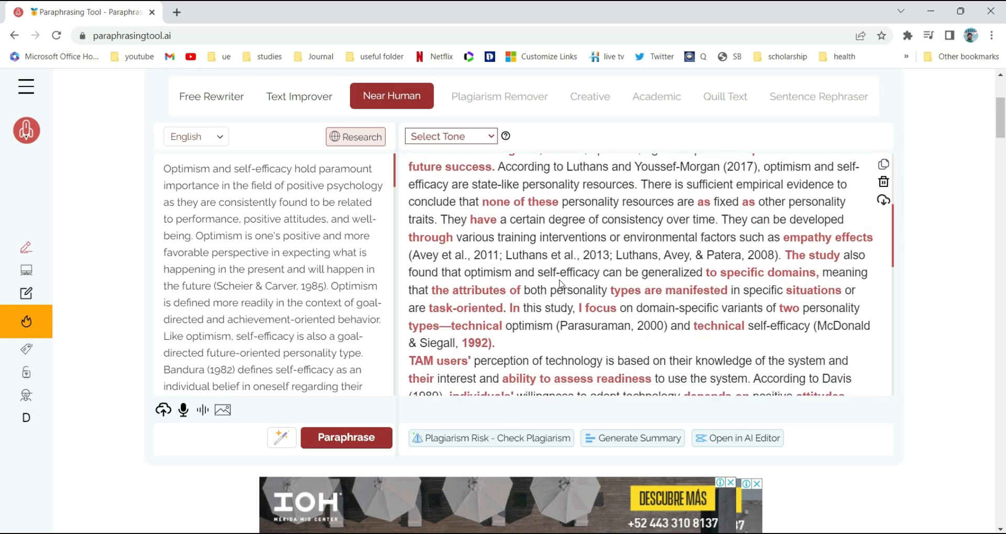
{"action": "scroll", "coordinate": [561, 283], "scroll_direction": "up", "scroll_amount": 3}
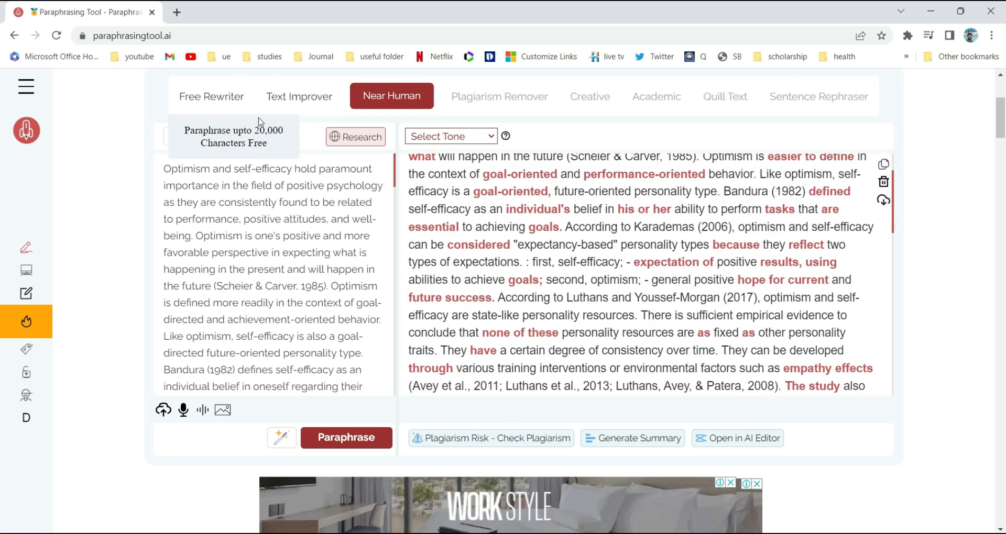
{"action": "scroll", "coordinate": [501, 198], "scroll_direction": "up", "scroll_amount": 4}
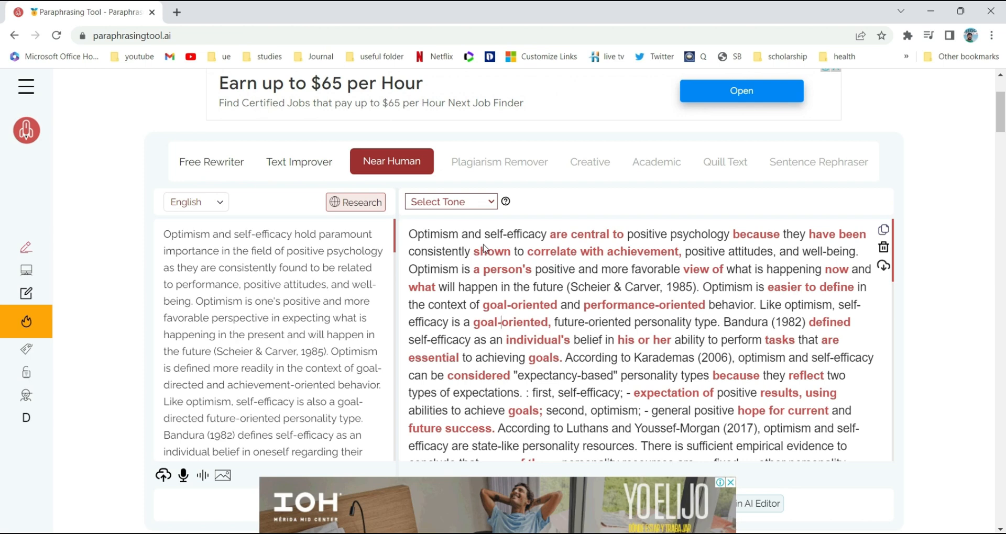
Step: Paraphrase the same literature review passage in Text Improver mode
{"action": "left_click", "coordinate": [298, 169]}
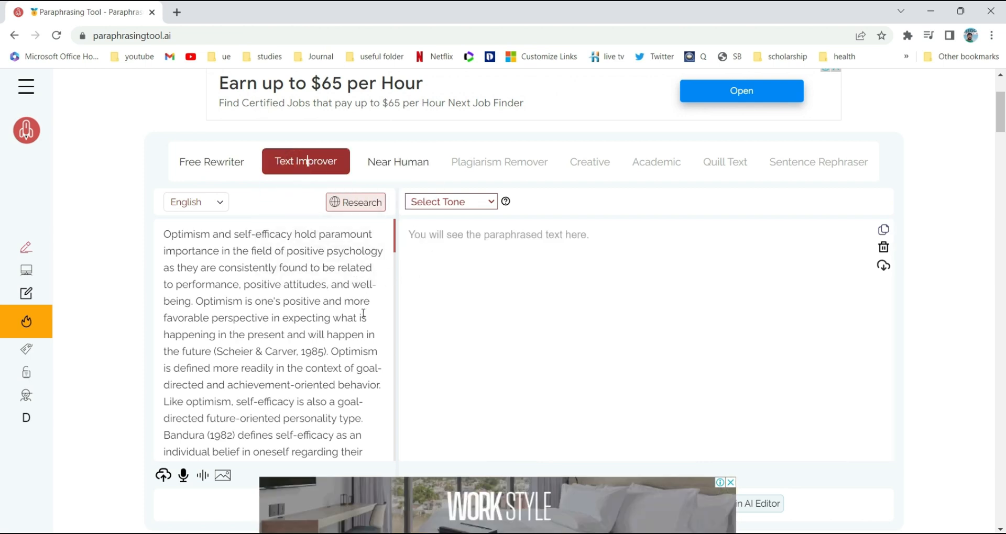
{"action": "scroll", "coordinate": [360, 315], "scroll_direction": "down", "scroll_amount": 10}
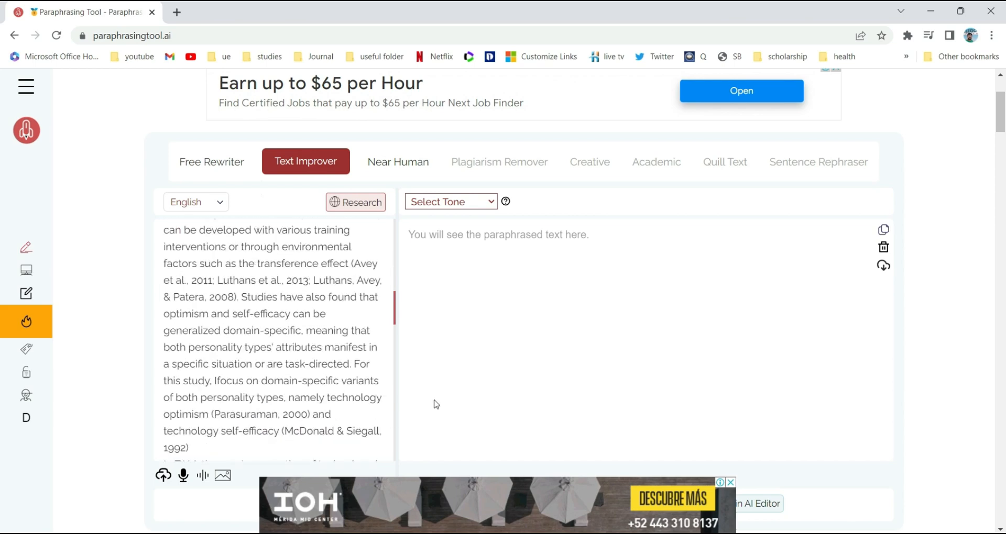
{"action": "scroll", "coordinate": [434, 405], "scroll_direction": "down", "scroll_amount": 4}
{"action": "left_click", "coordinate": [348, 308]}
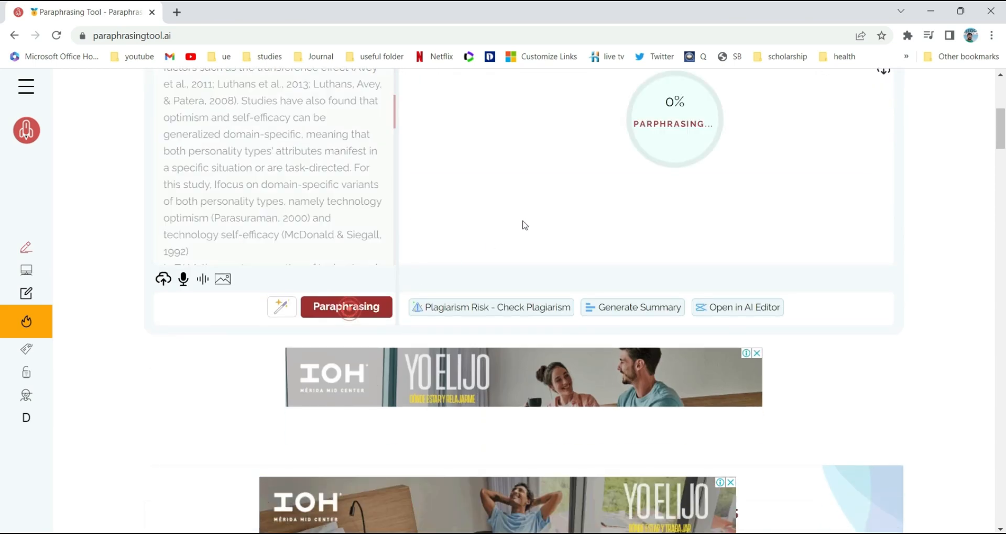
{"action": "scroll", "coordinate": [525, 225], "scroll_direction": "up", "scroll_amount": 3}
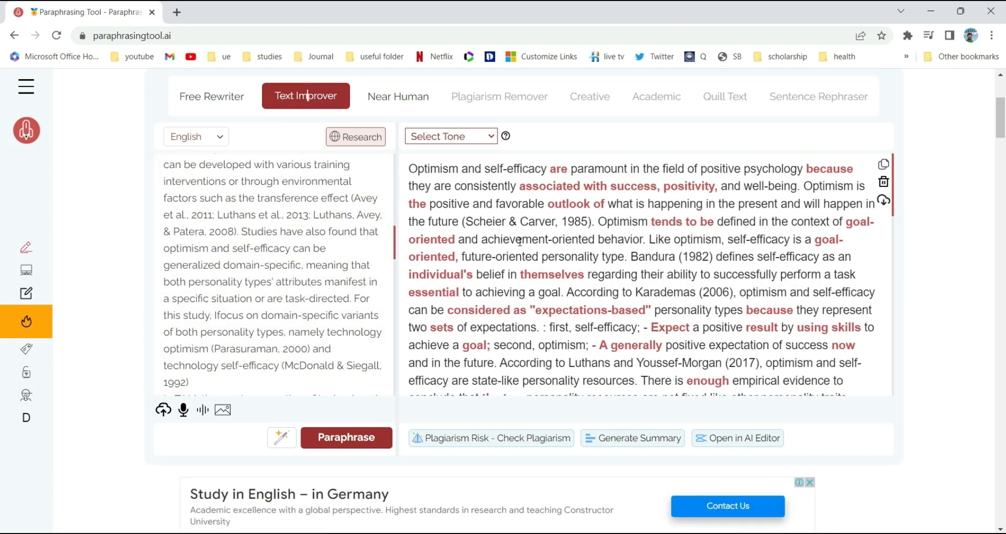
Step: Compare the original phrase "performance, positive attitudes, and well-being" with "associated with success, positivity" in the Text Improver output
{"action": "scroll", "coordinate": [281, 240], "scroll_direction": "up", "scroll_amount": 10}
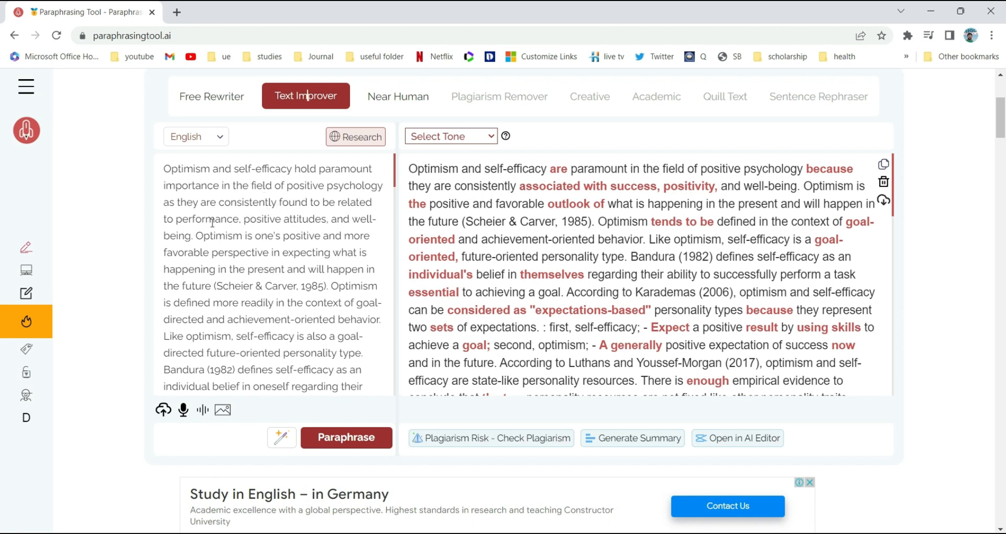
{"action": "mouse_move", "coordinate": [182, 219]}
{"action": "left_mouse_down"}
{"action": "mouse_move", "coordinate": [202, 221]}
{"action": "mouse_move", "coordinate": [191, 236]}
{"action": "left_mouse_up"}
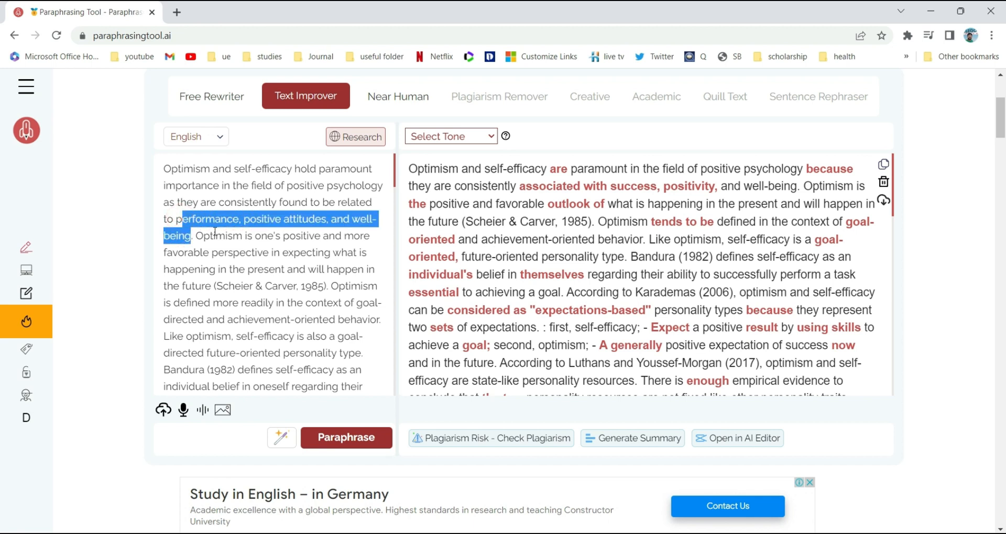
{"action": "left_click", "coordinate": [215, 231]}
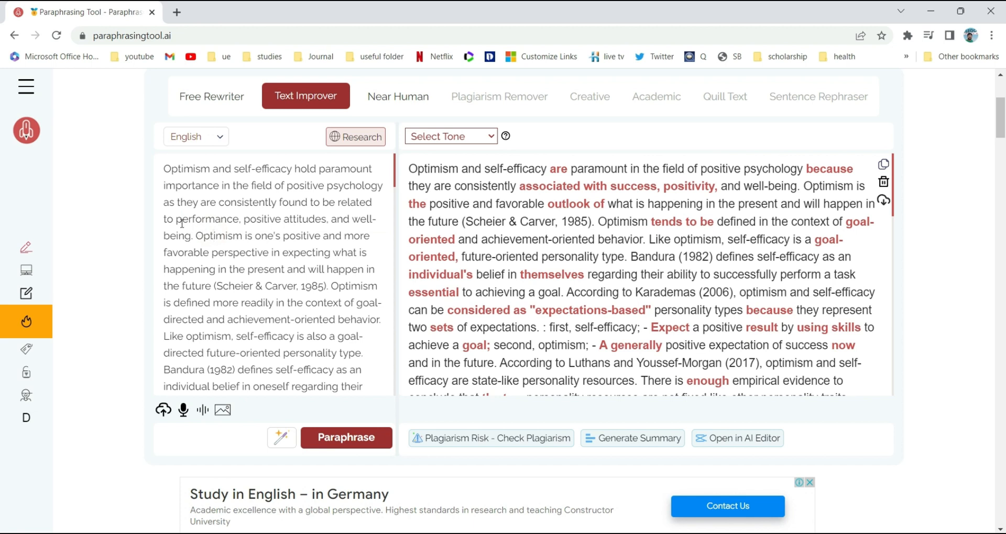
{"action": "left_click_drag", "start_coordinate": [174, 219], "coordinate": [192, 243]}
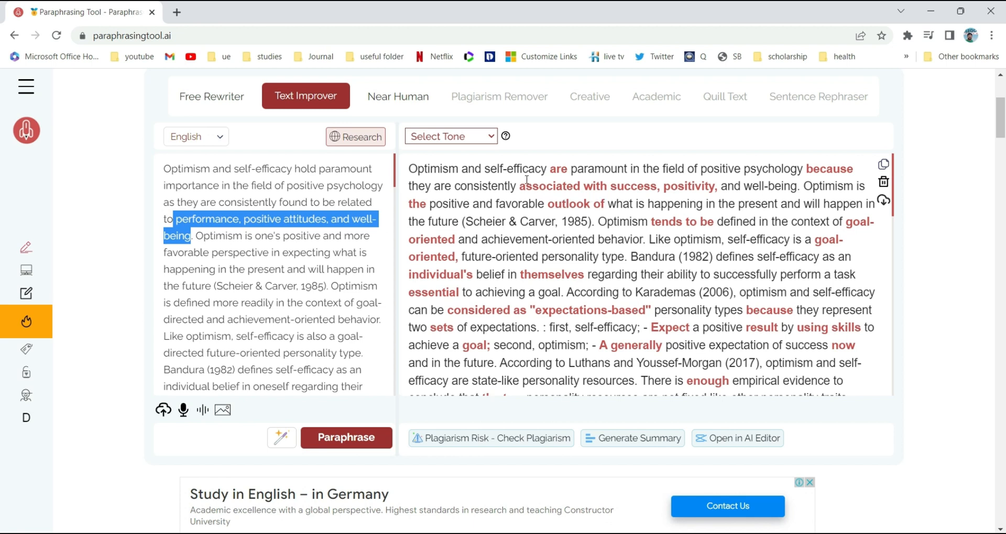
{"action": "left_click_drag", "start_coordinate": [520, 187], "coordinate": [715, 189]}
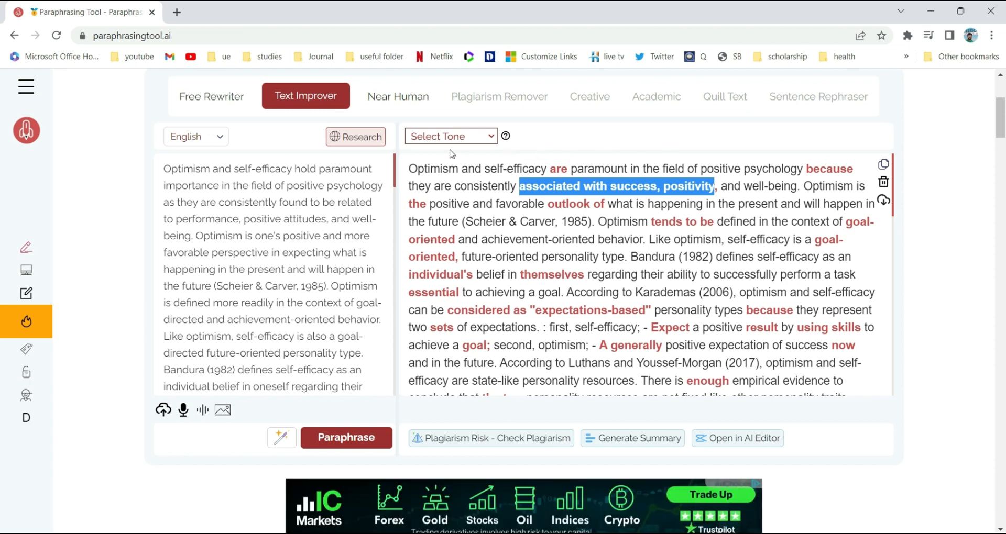
Step: Search the web for "what is research" with the paraphrasing tool's Research feature
{"action": "left_click", "coordinate": [354, 140]}
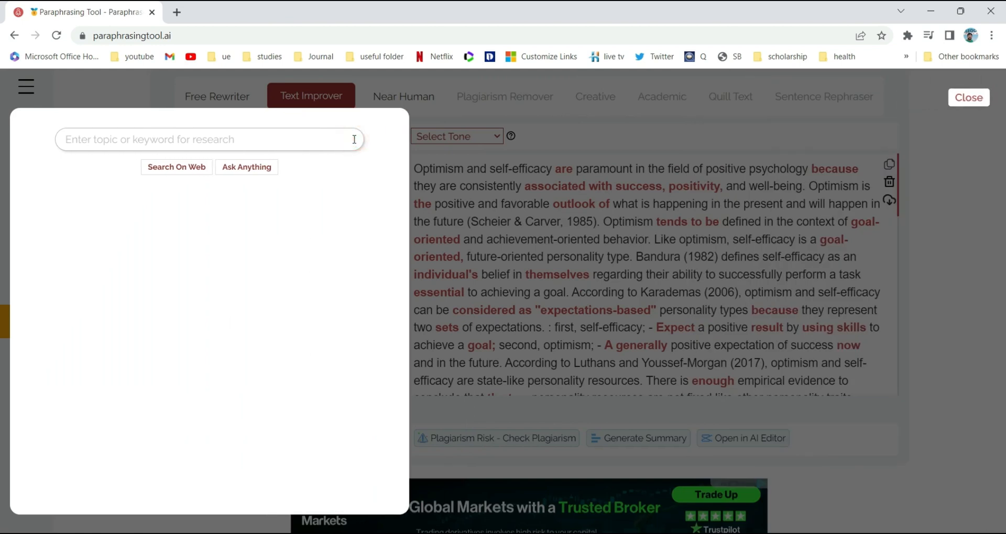
{"action": "left_click", "coordinate": [125, 140]}
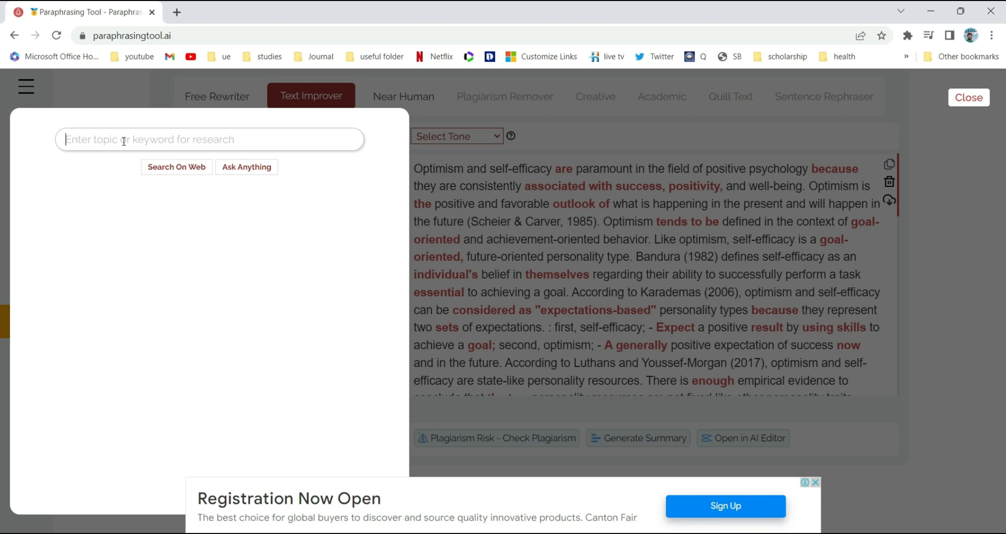
{"action": "type", "text": "what is research"}
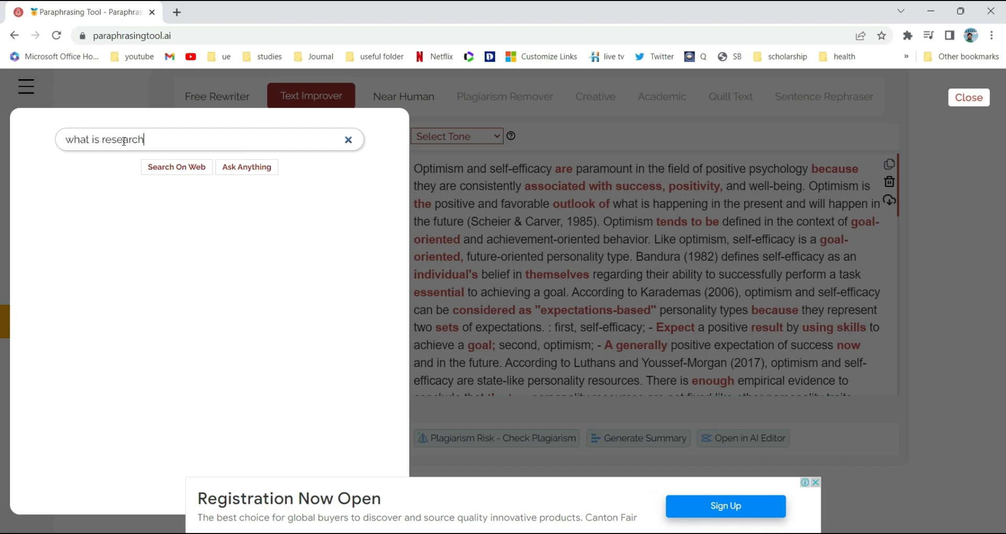
{"action": "left_click", "coordinate": [195, 166]}
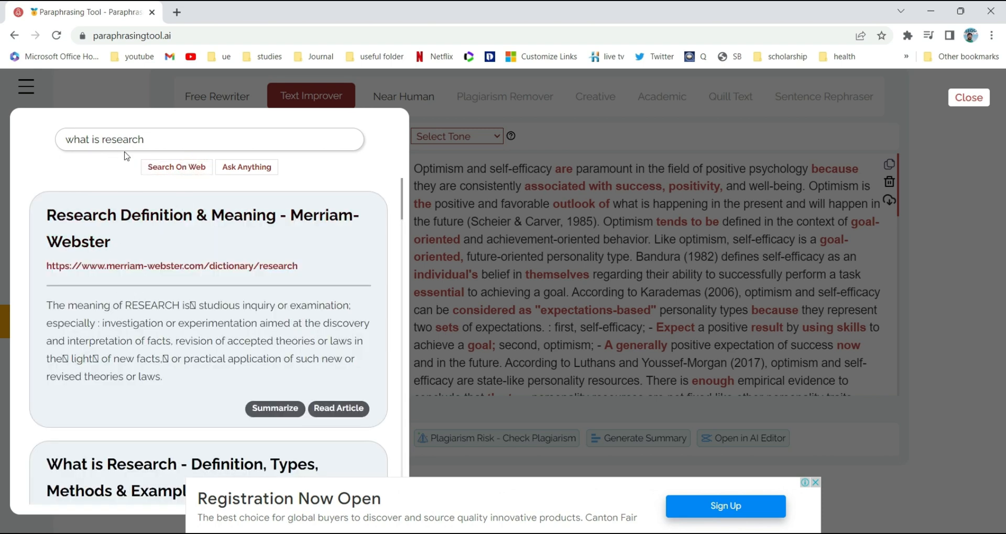
Step: Get an Ask Anything answer to the same research question, read it through and close the Research feature
{"action": "left_click", "coordinate": [256, 176]}
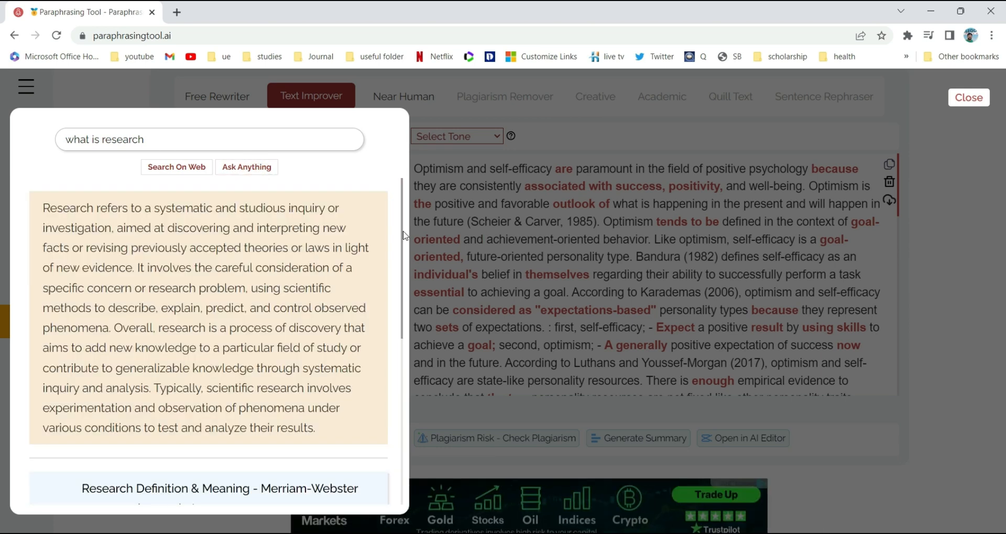
{"action": "left_click", "coordinate": [208, 228]}
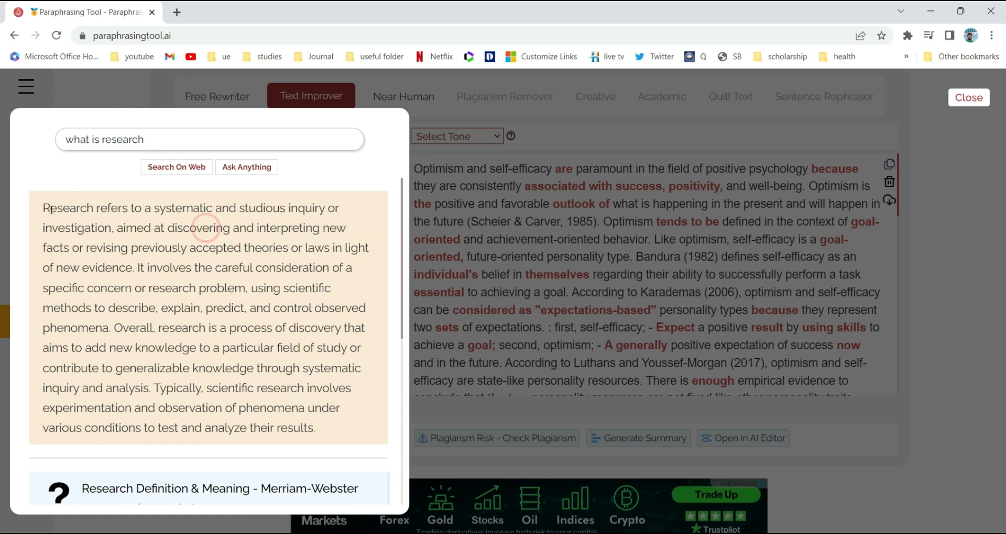
{"action": "left_click_drag", "start_coordinate": [47, 206], "coordinate": [337, 423]}
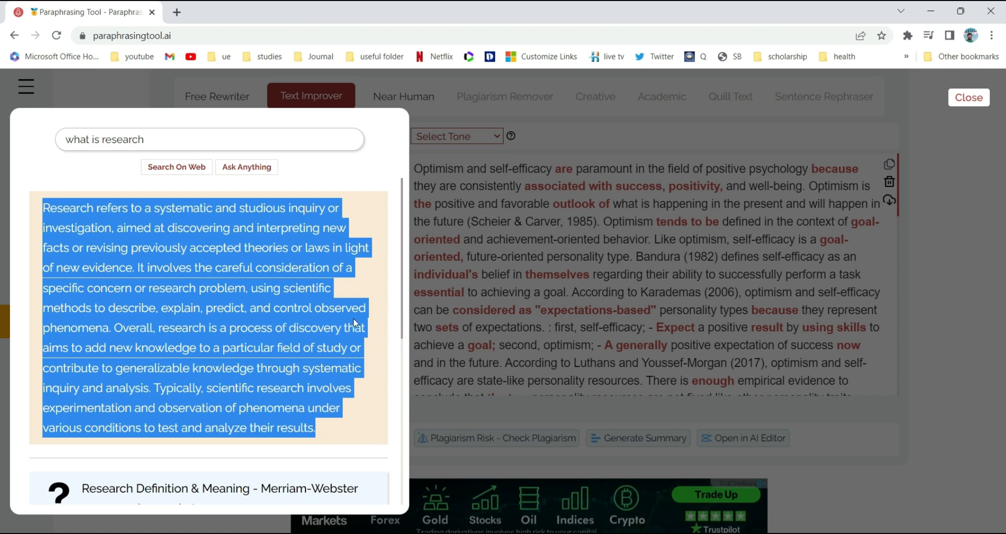
{"action": "left_click", "coordinate": [501, 257]}
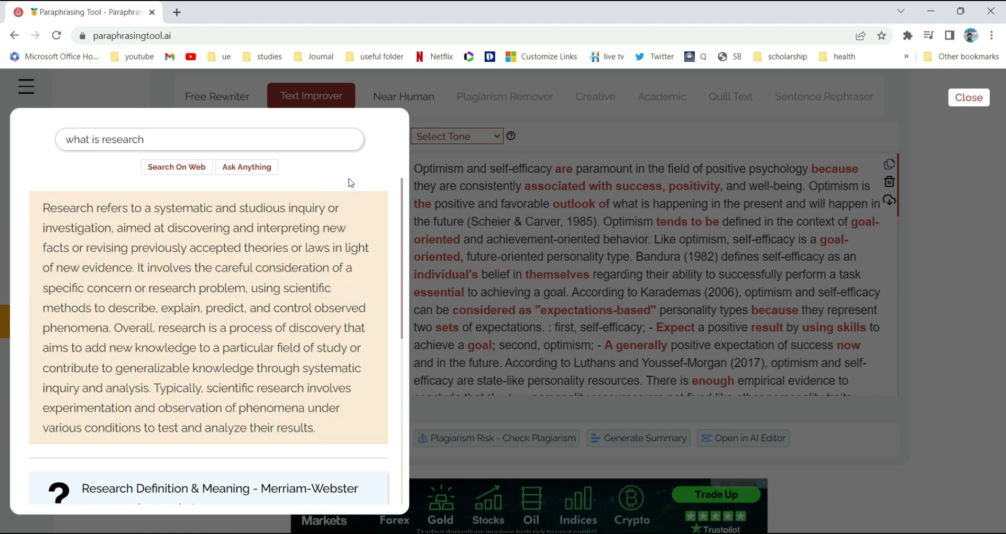
{"action": "left_click", "coordinate": [477, 179]}
{"action": "left_click", "coordinate": [593, 116]}
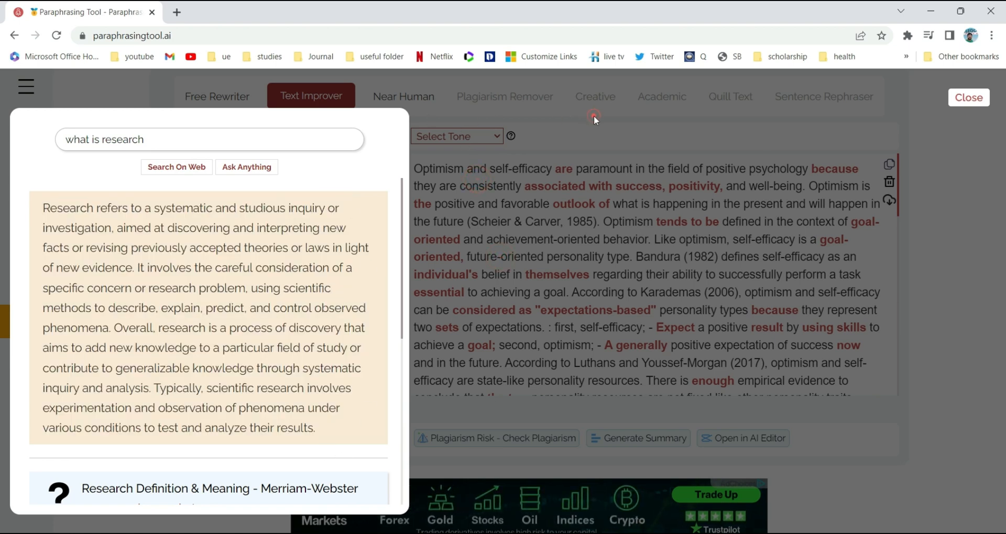
{"action": "left_click", "coordinate": [965, 95]}
Step: Look through the full list of writing tools and open Chat BABU, dismissing the ad that interrupts
{"action": "mouse_move", "coordinate": [77, 142]}
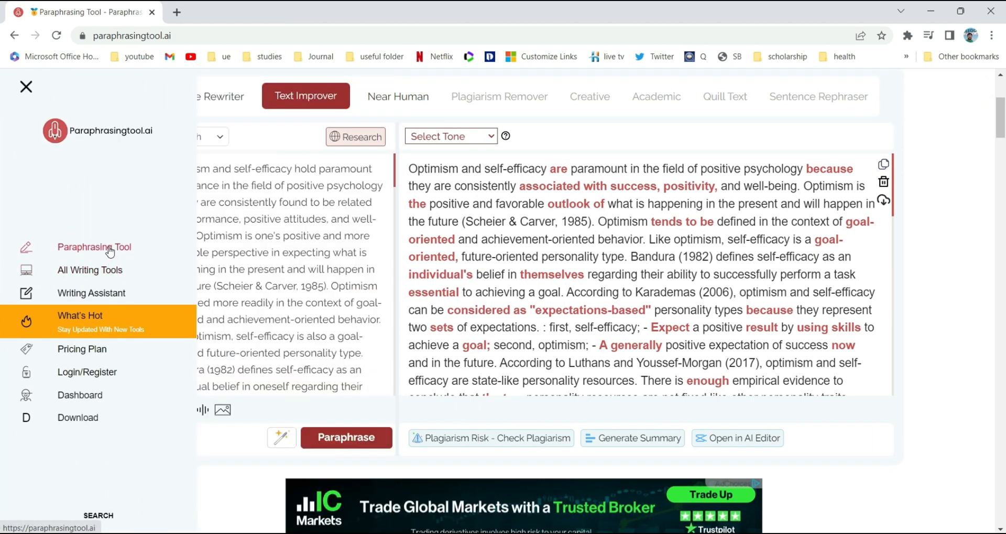
{"action": "mouse_move", "coordinate": [105, 272]}
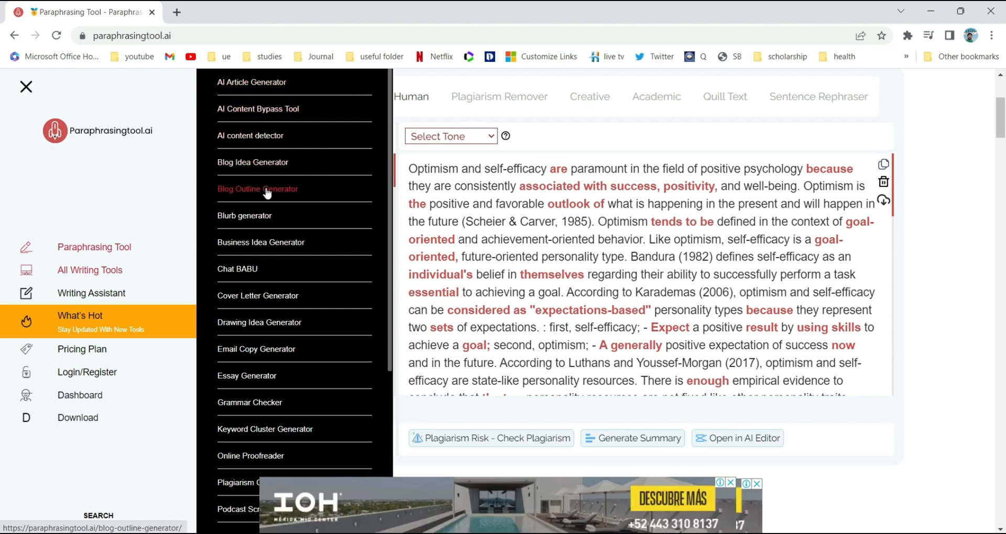
{"action": "scroll", "coordinate": [266, 238], "scroll_direction": "down", "scroll_amount": 2}
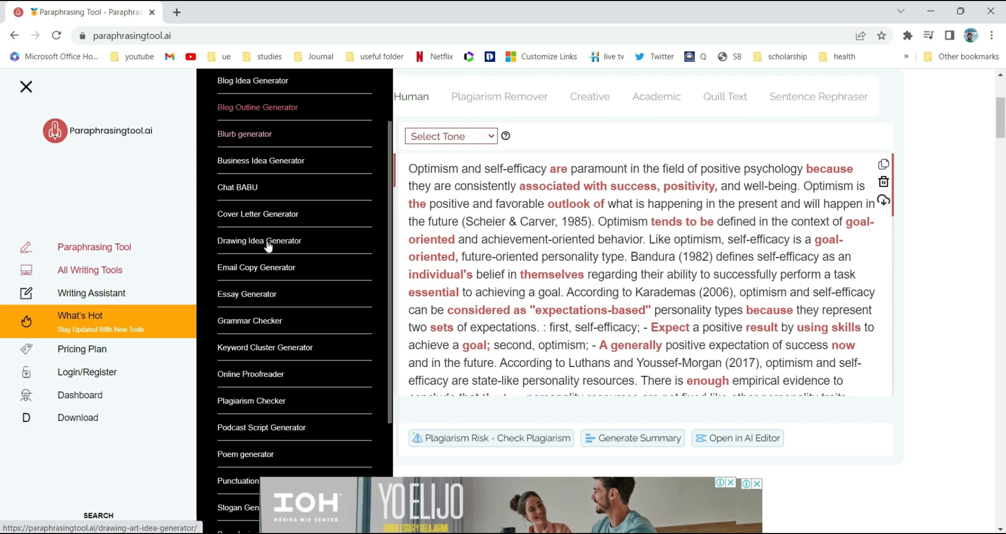
{"action": "scroll", "coordinate": [268, 245], "scroll_direction": "down", "scroll_amount": 2}
{"action": "scroll", "coordinate": [268, 245], "scroll_direction": "down", "scroll_amount": 2}
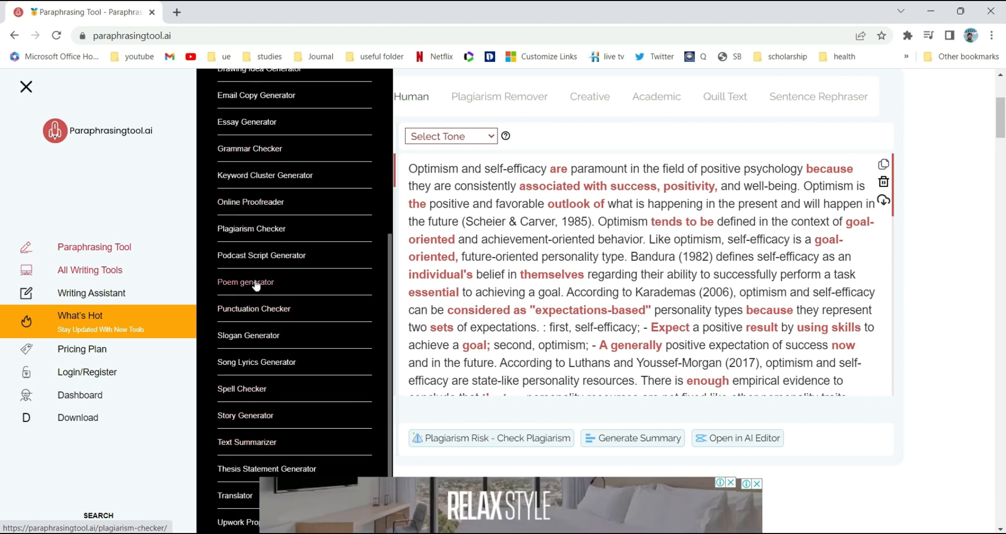
{"action": "scroll", "coordinate": [258, 283], "scroll_direction": "up", "scroll_amount": 4}
{"action": "scroll", "coordinate": [256, 285], "scroll_direction": "up", "scroll_amount": 2}
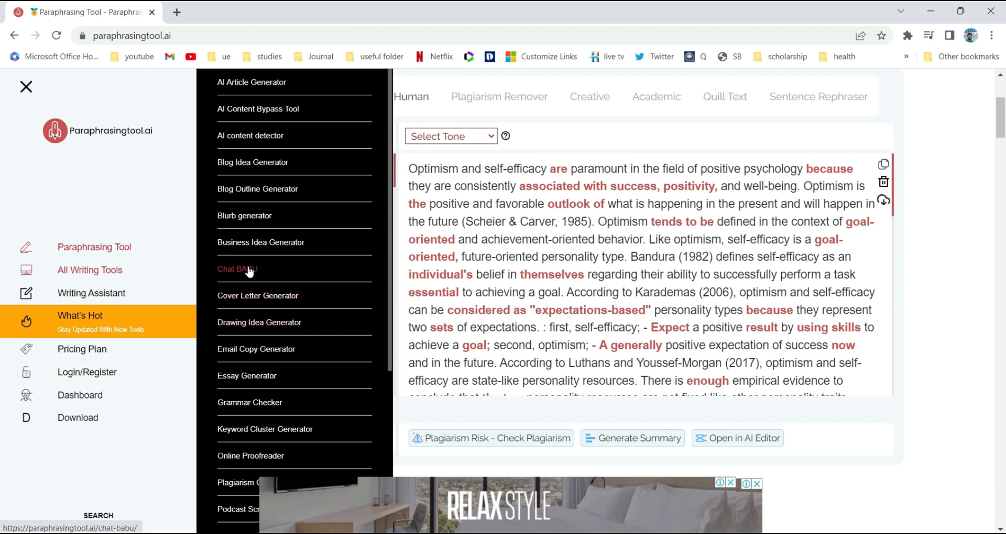
{"action": "left_click", "coordinate": [249, 268]}
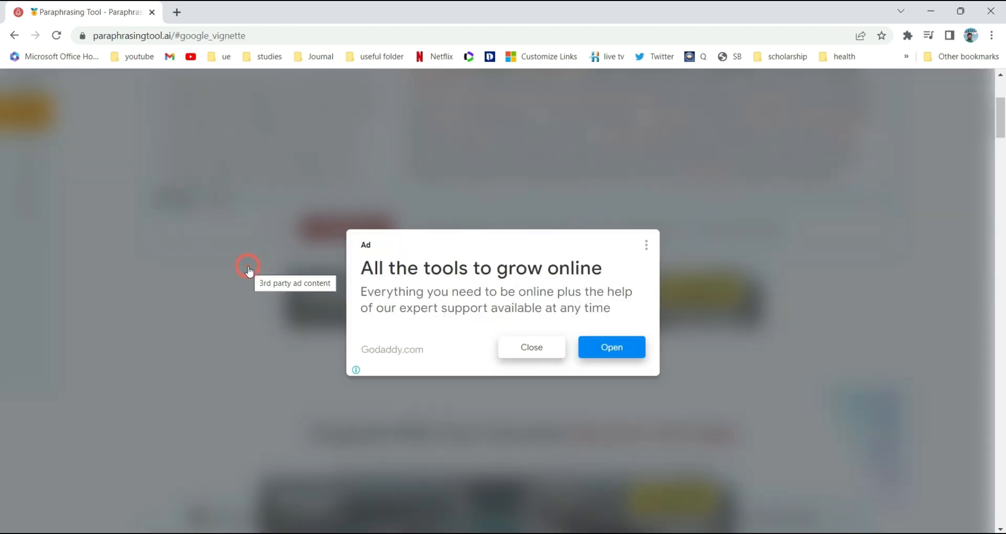
{"action": "left_click", "coordinate": [538, 347]}
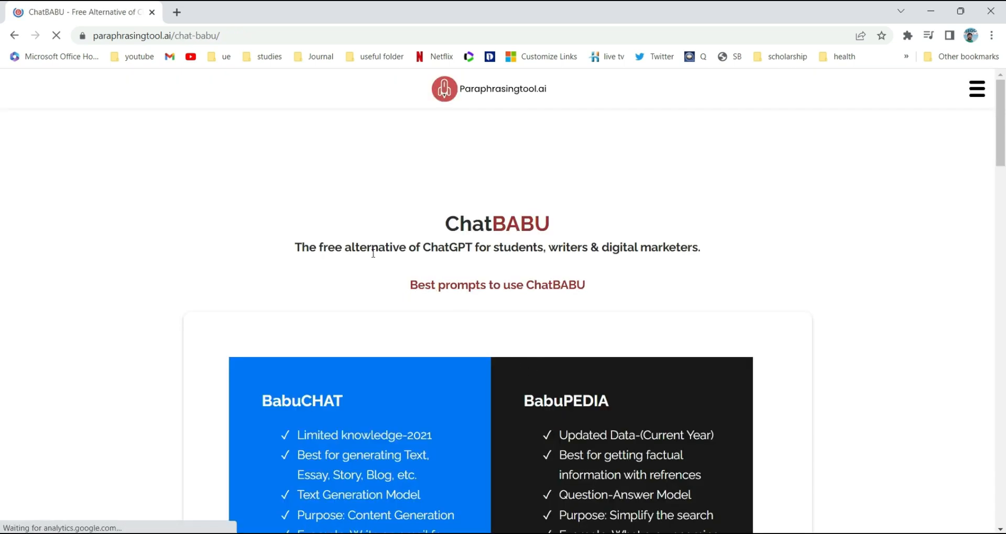
Step: Enlarge the ChatBABU page, dismiss its banner ad and compare the descriptions of BabuCHAT and BabuPEDIA
{"action": "key", "text": "ctrl+plus"}
{"action": "key", "text": "ctrl+plus"}
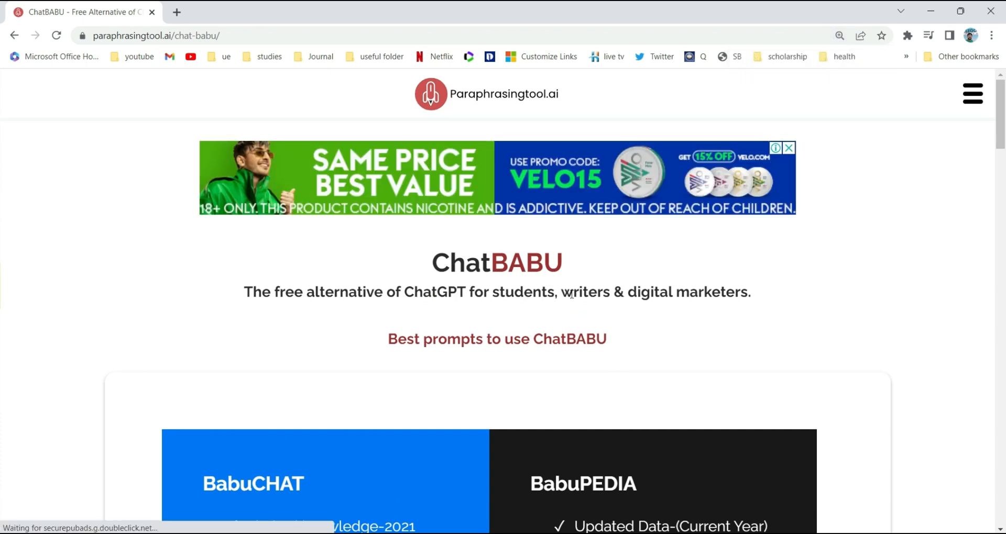
{"action": "left_click", "coordinate": [789, 149]}
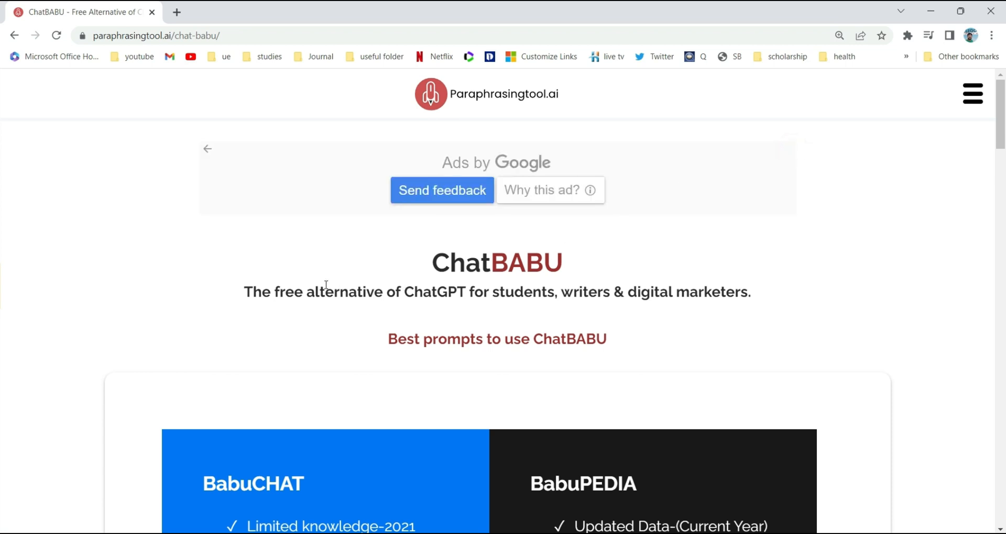
{"action": "scroll", "coordinate": [367, 286], "scroll_direction": "down", "scroll_amount": 1}
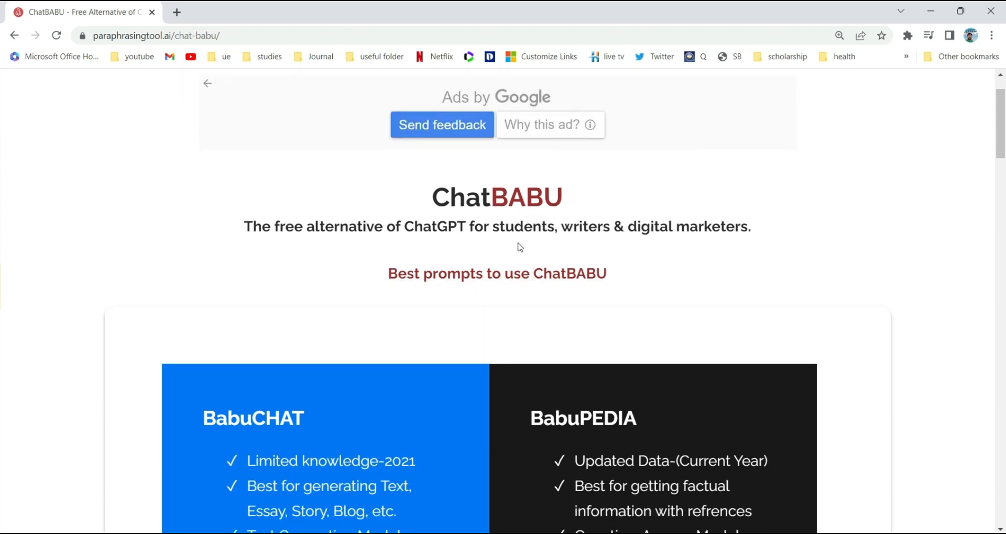
{"action": "scroll", "coordinate": [279, 305], "scroll_direction": "down", "scroll_amount": 5}
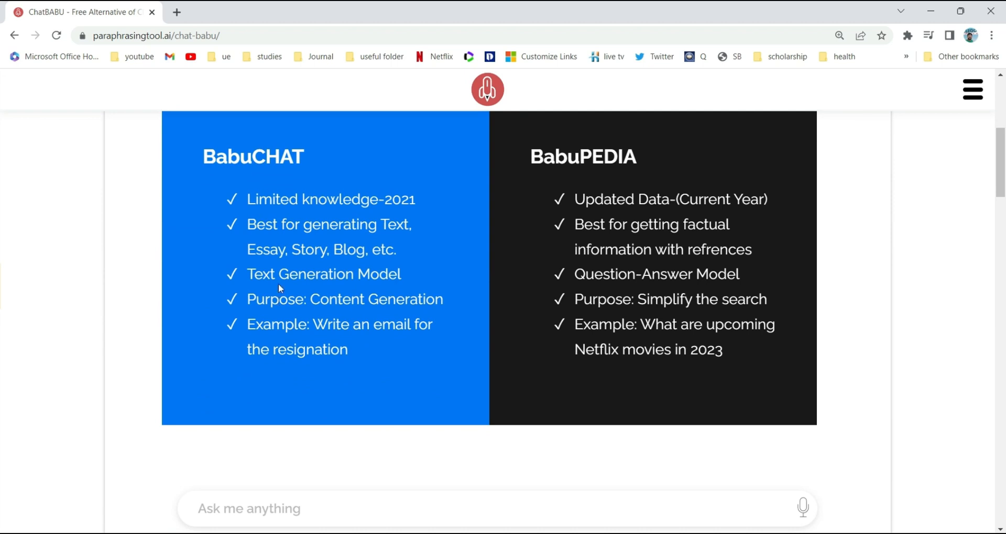
{"action": "scroll", "coordinate": [240, 191], "scroll_direction": "up", "scroll_amount": 1}
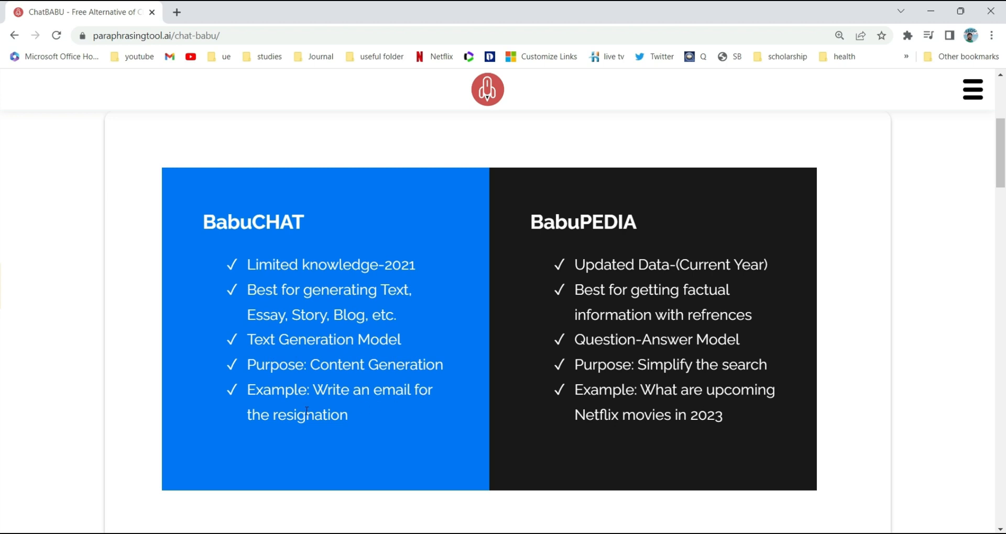
{"action": "scroll", "coordinate": [306, 410], "scroll_direction": "down", "scroll_amount": 4}
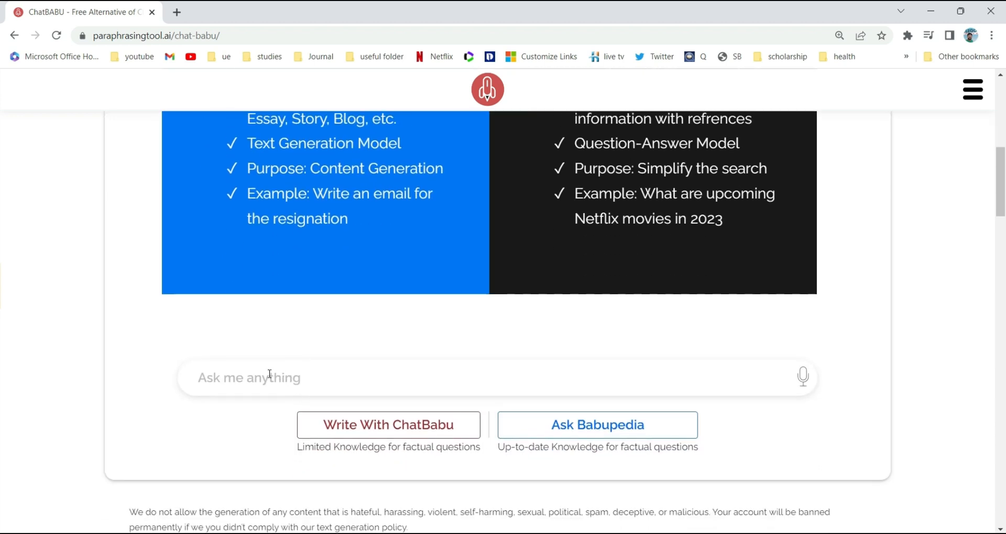
{"action": "left_click", "coordinate": [242, 376]}
{"action": "scroll", "coordinate": [750, 286], "scroll_direction": "up", "scroll_amount": 4}
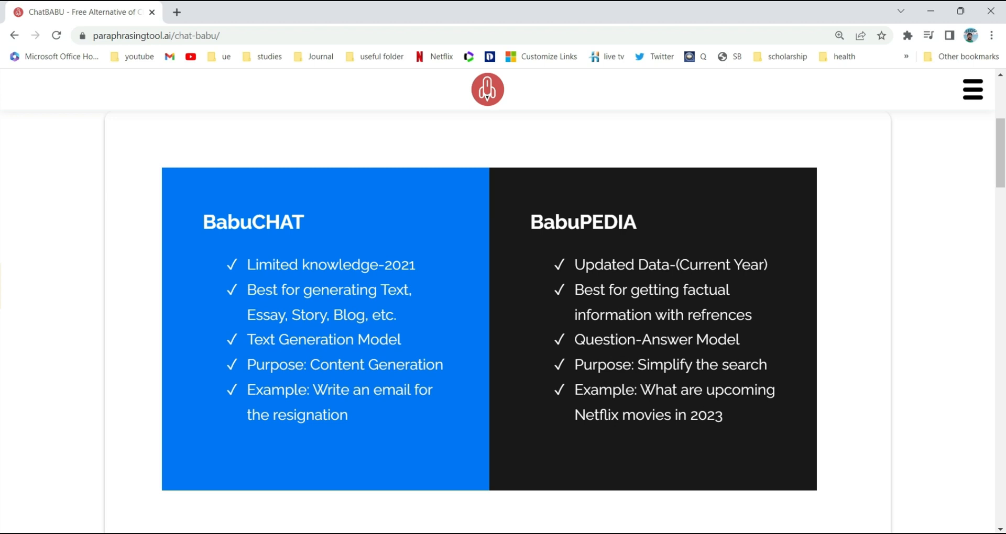
Step: Enter the ChatBABU prompt "what research can be done in sustainability. I have a phd in management sciences so answer relevant to my study area."
{"action": "scroll", "coordinate": [522, 404], "scroll_direction": "down", "scroll_amount": 3}
{"action": "left_click", "coordinate": [364, 389]}
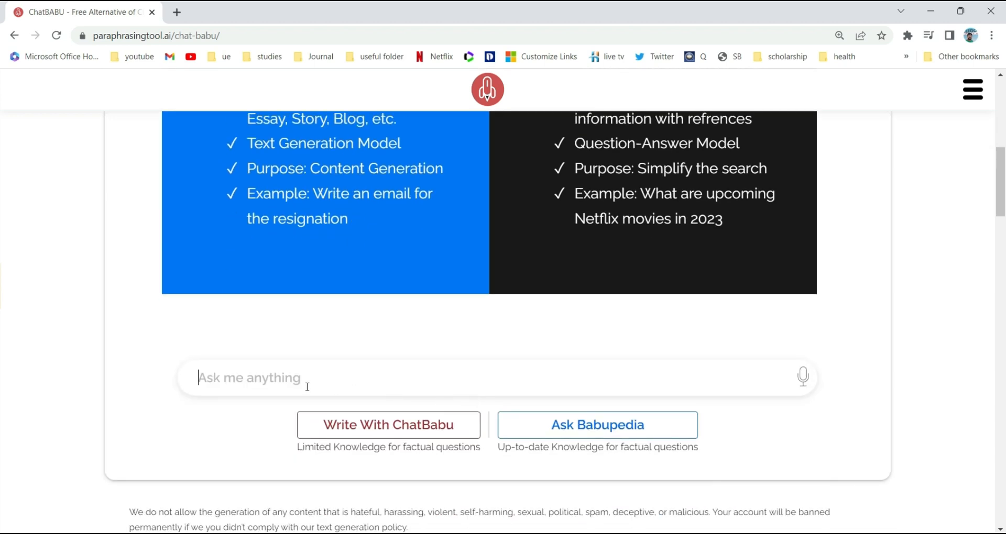
{"action": "left_click", "coordinate": [282, 370]}
{"action": "type", "text": "waht"}
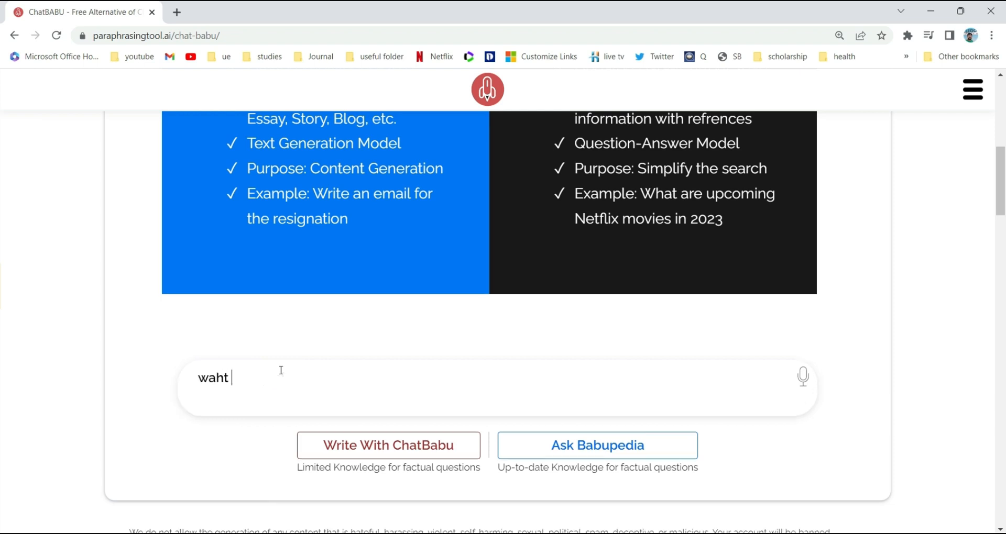
{"action": "key", "text": "BackSpace"}
{"action": "key", "text": "BackSpace"}
{"action": "key", "text": "BackSpace"}
{"action": "key", "text": "BackSpace"}
{"action": "type", "text": "hat research can be done in "}
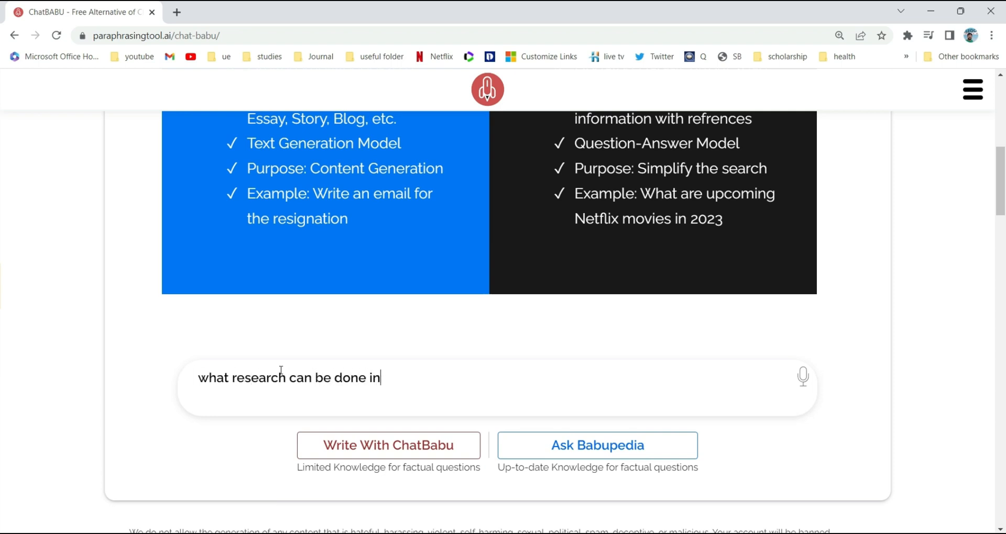
{"action": "type", "text": "sustai"}
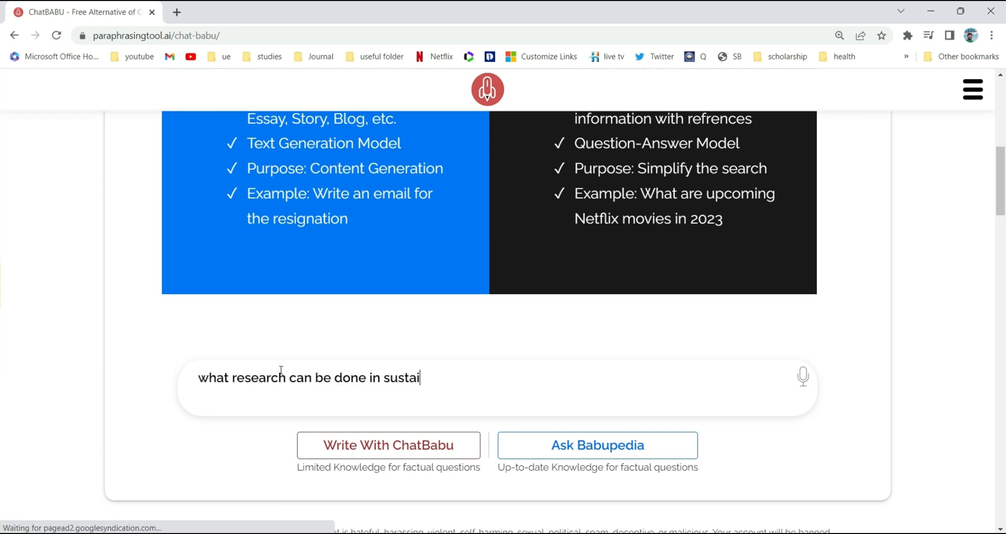
{"action": "type", "text": "nability"}
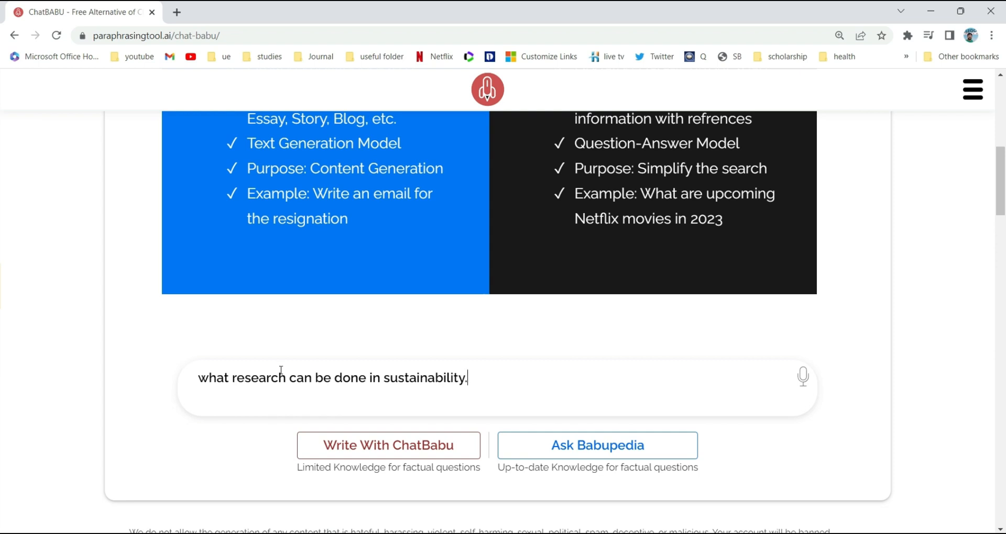
{"action": "type", "text": "I have a phd in managem"}
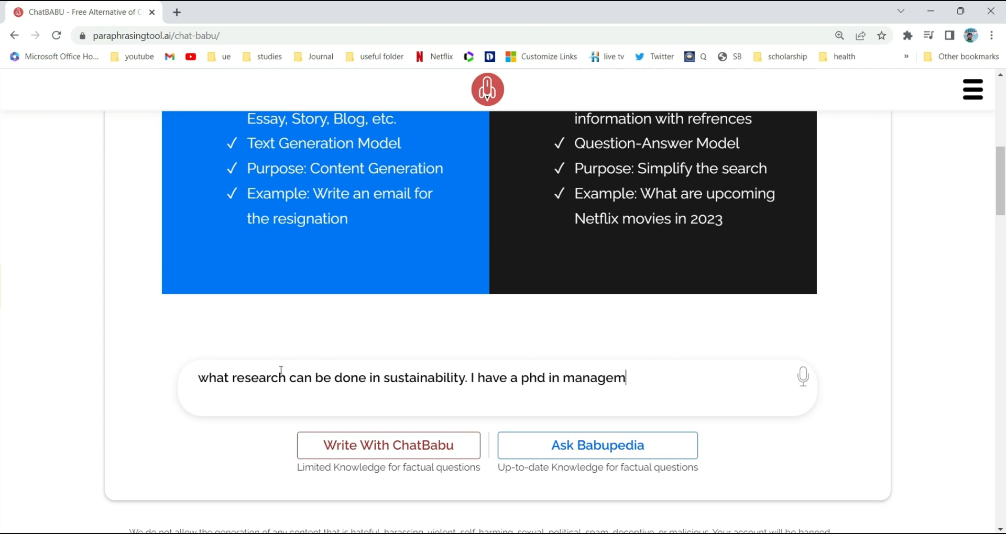
{"action": "type", "text": "ent sciences"}
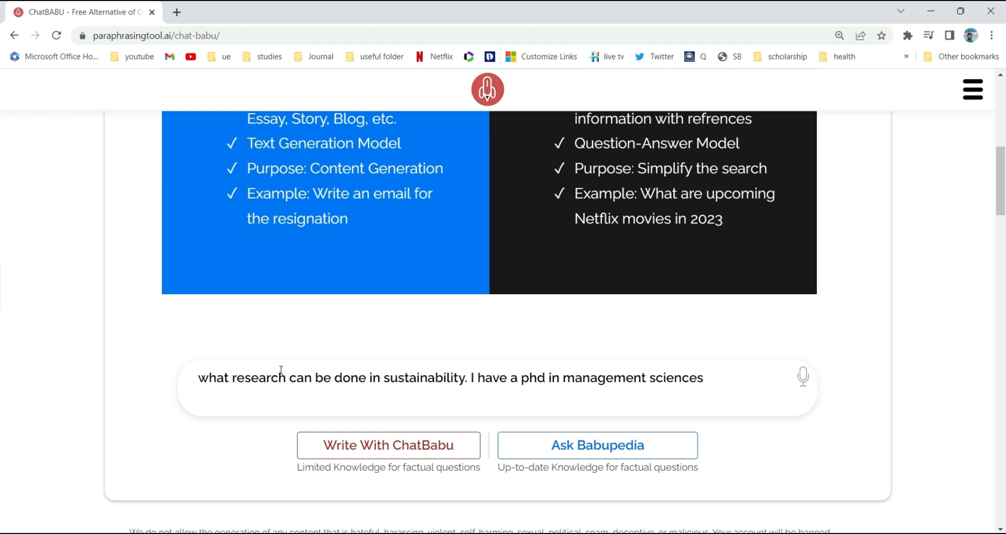
{"action": "type", "text": " so answer sp"}
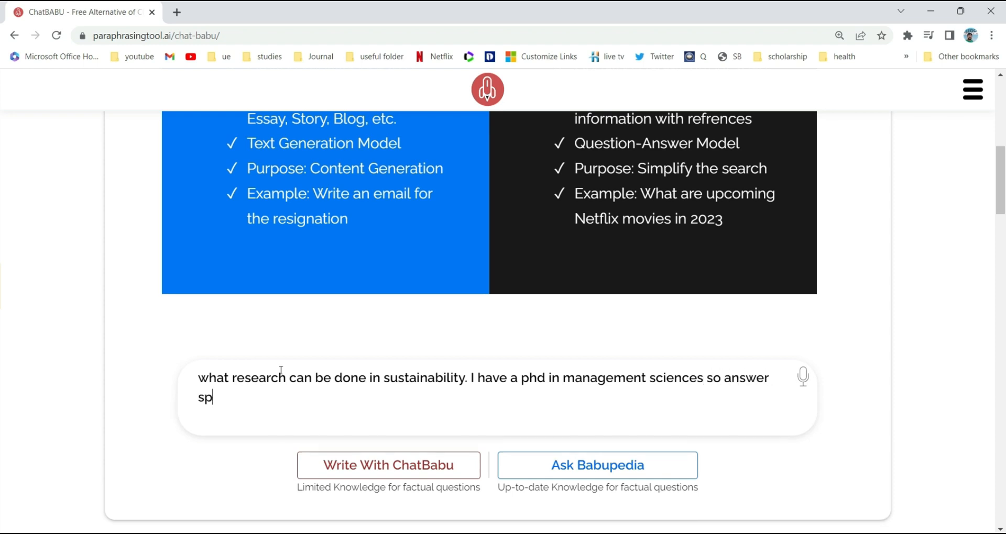
{"action": "key", "text": "BackSpace"}
{"action": "key", "text": "BackSpace"}
{"action": "type", "text": "relevant to m"}
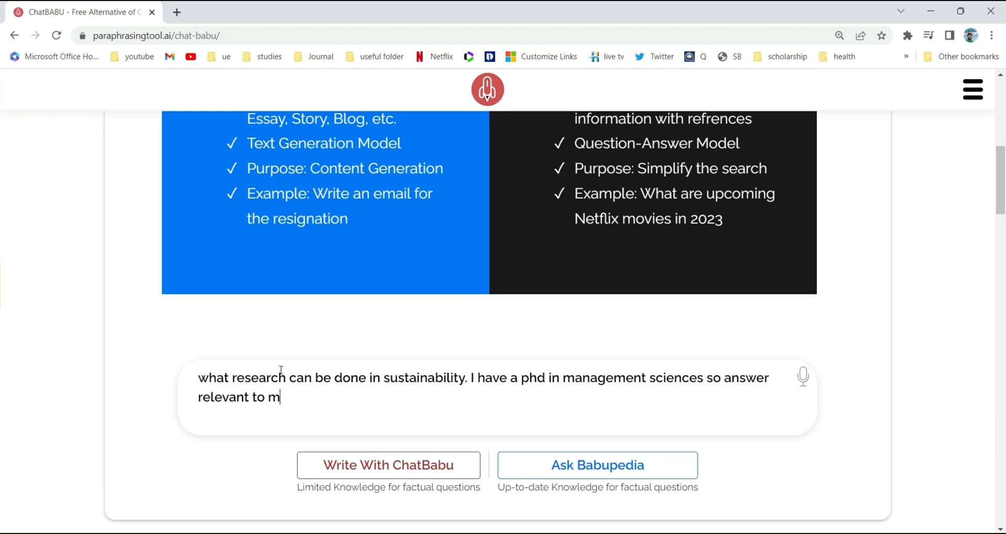
{"action": "type", "text": "y study area."}
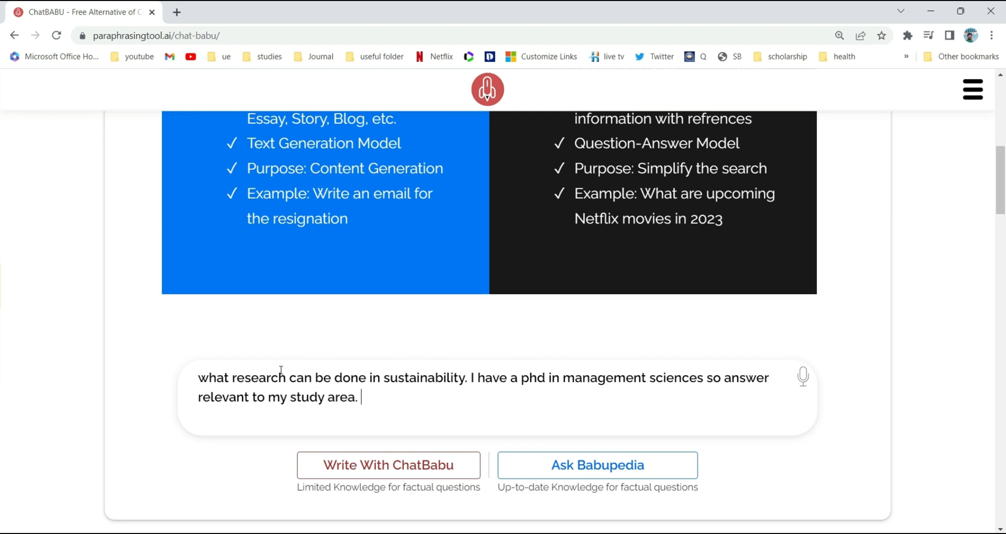
{"action": "scroll", "coordinate": [404, 346], "scroll_direction": "down", "scroll_amount": 8}
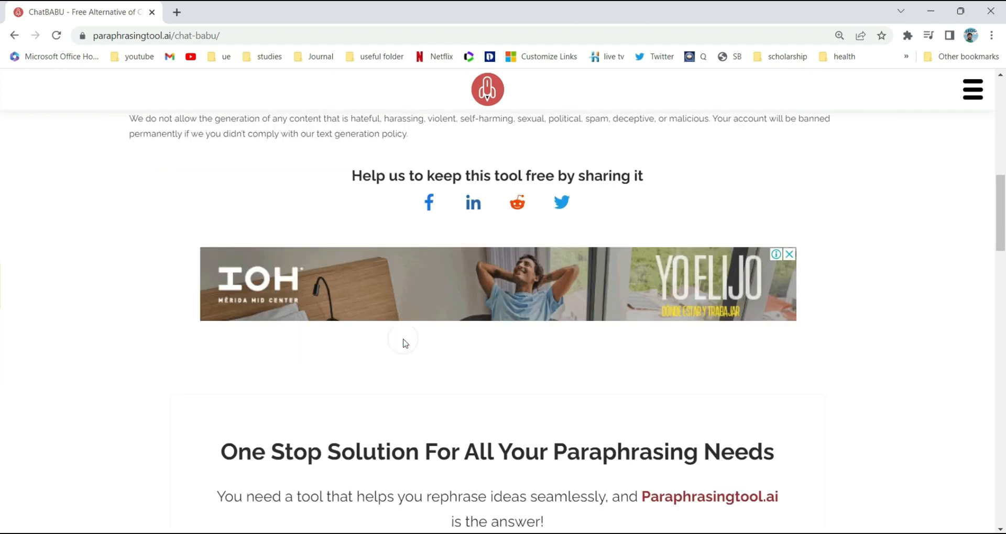
{"action": "scroll", "coordinate": [330, 367], "scroll_direction": "down", "scroll_amount": 4}
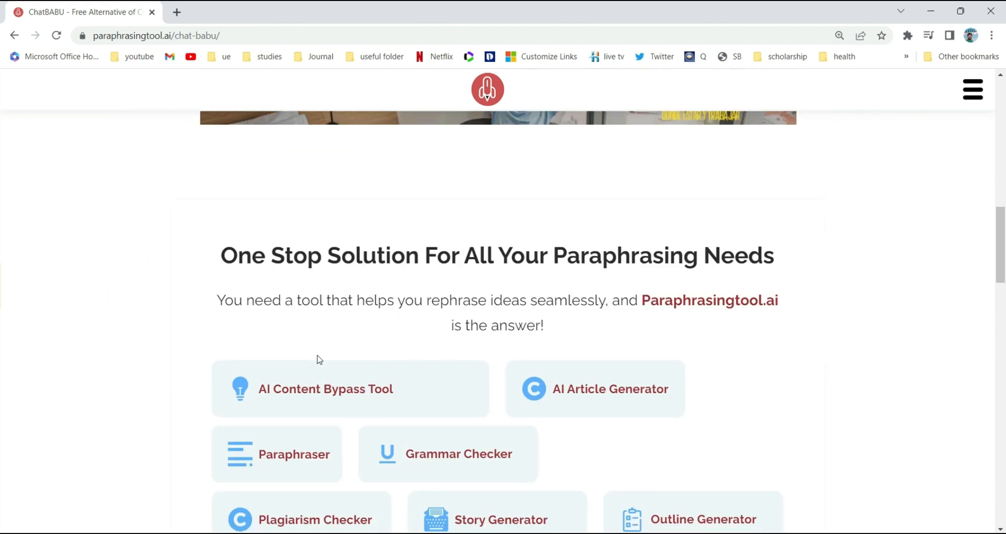
Step: Read through the suggested sustainability research topics in the ChatBABU answer, highlighting each of the five topic headings in turn
{"action": "scroll", "coordinate": [319, 360], "scroll_direction": "up", "scroll_amount": 12}
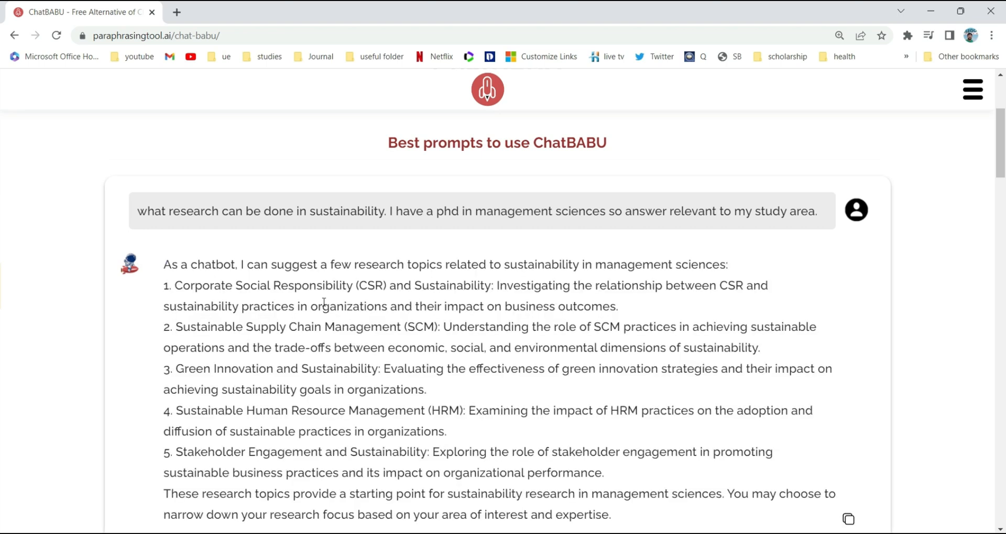
{"action": "scroll", "coordinate": [325, 303], "scroll_direction": "down", "scroll_amount": 2}
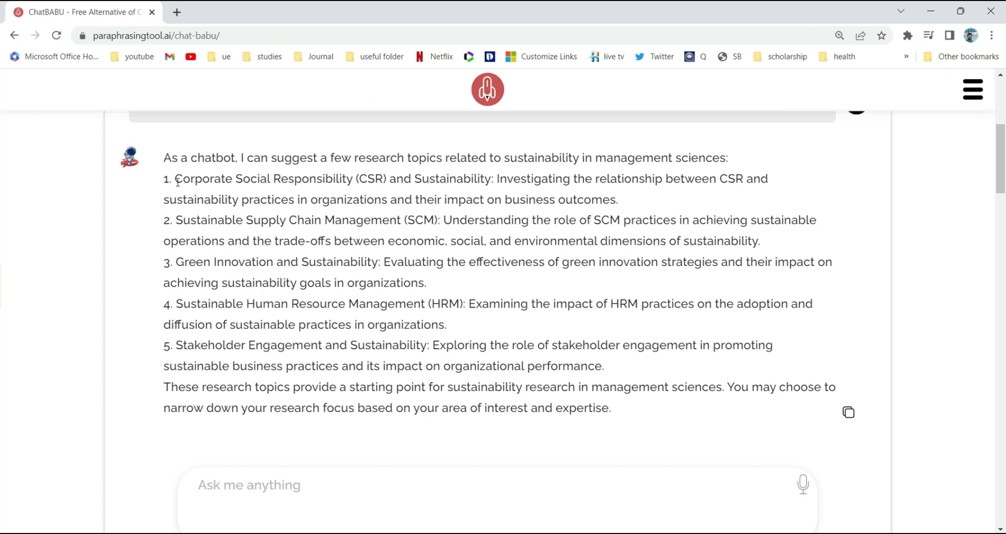
{"action": "left_click_drag", "start_coordinate": [176, 180], "coordinate": [500, 181]}
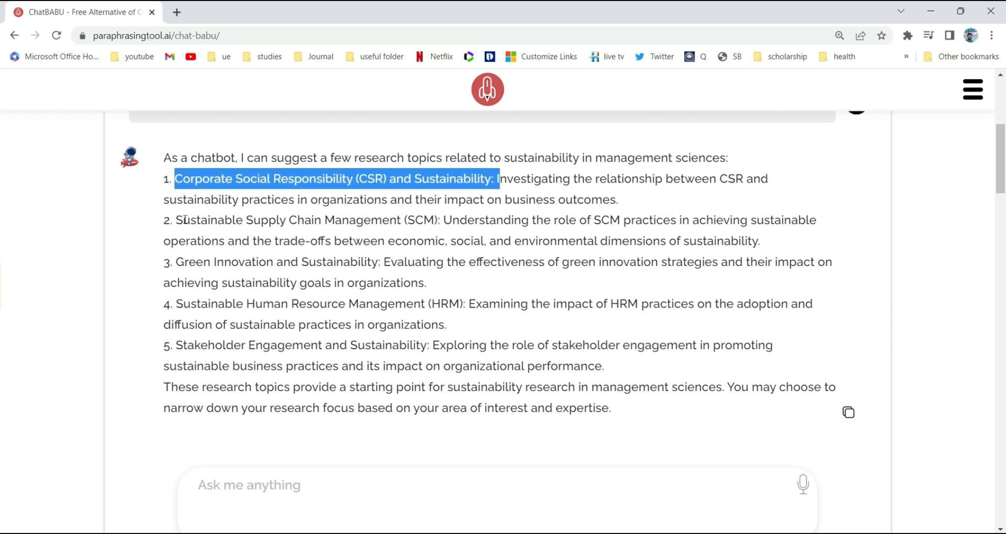
{"action": "left_click_drag", "start_coordinate": [181, 220], "coordinate": [440, 222]}
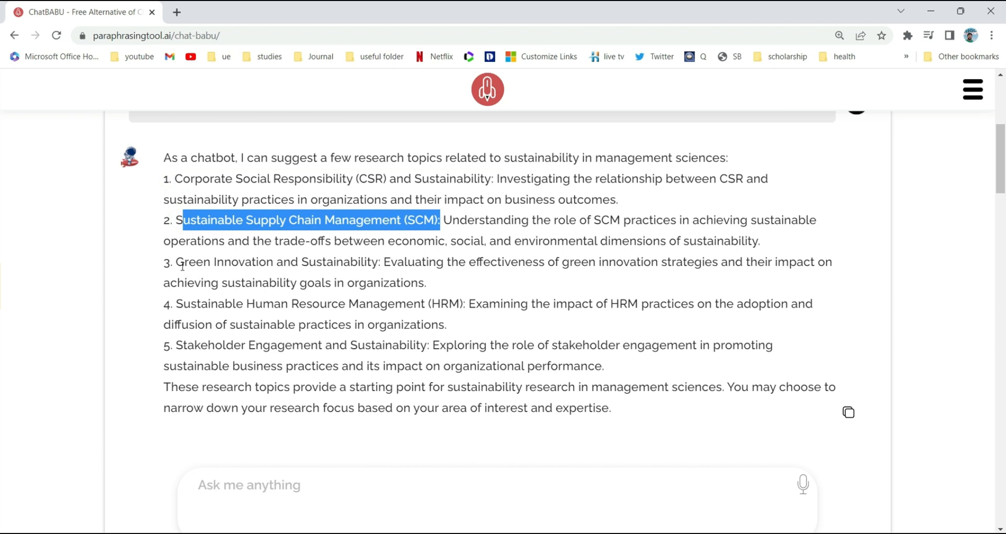
{"action": "left_click_drag", "start_coordinate": [182, 263], "coordinate": [358, 263]}
{"action": "left_click_drag", "start_coordinate": [185, 303], "coordinate": [460, 303]}
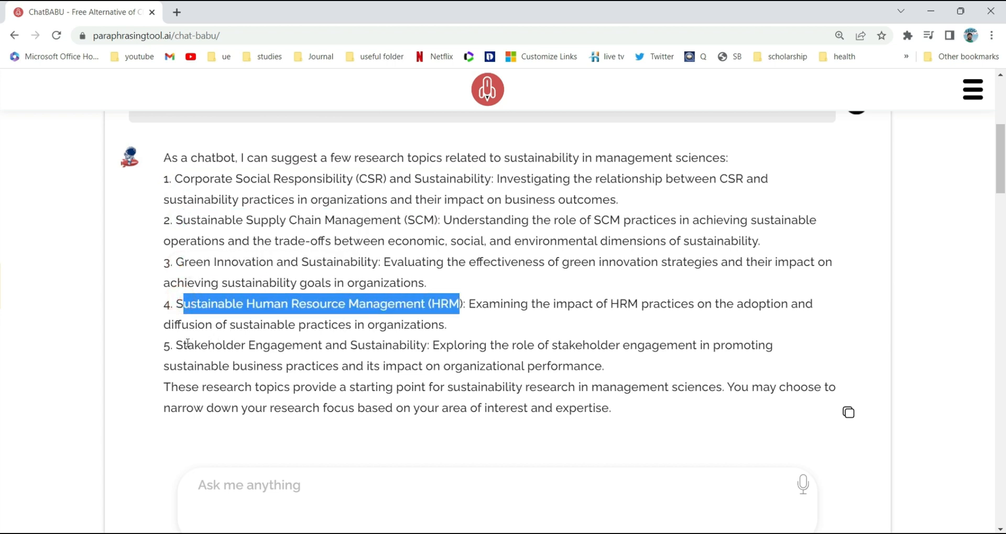
{"action": "left_click_drag", "start_coordinate": [184, 346], "coordinate": [386, 345]}
{"action": "scroll", "coordinate": [279, 412], "scroll_direction": "down", "scroll_amount": 1}
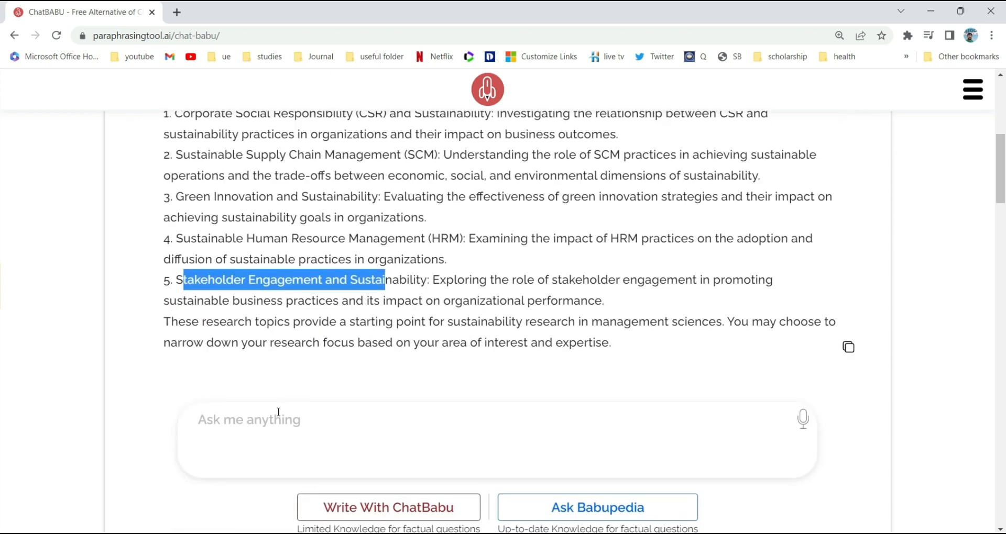
{"action": "left_click", "coordinate": [278, 414]}
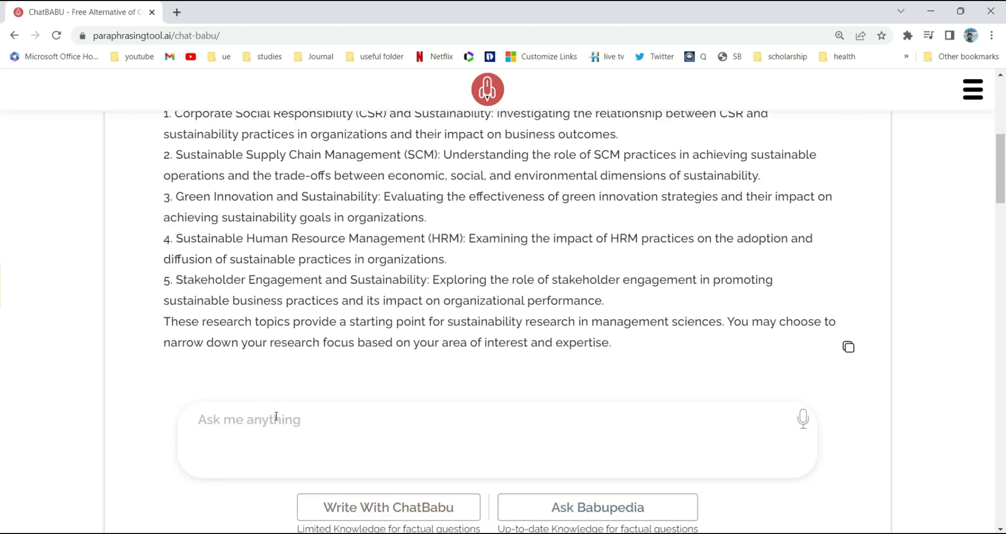
{"action": "type", "text": "answer"}
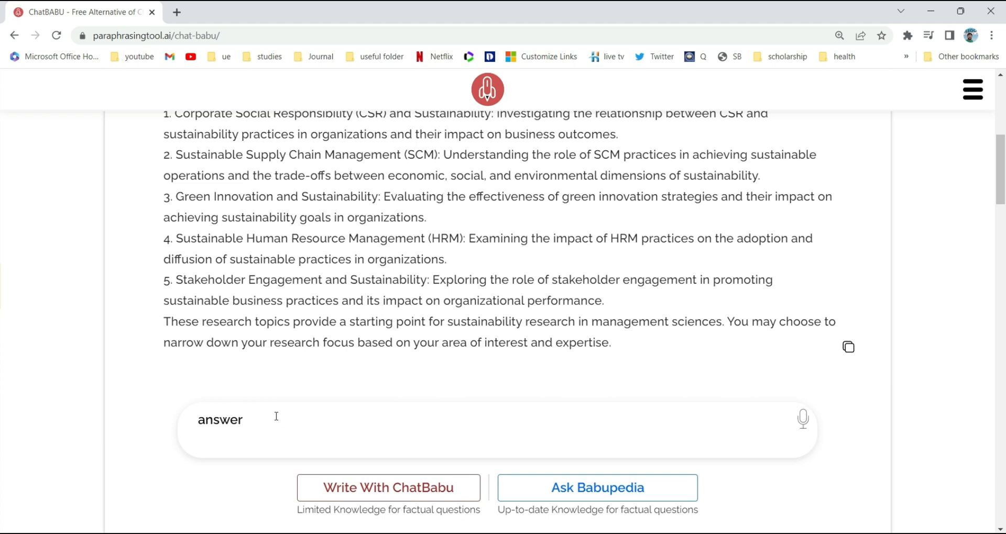
{"action": "key", "text": "BackSpace"}
{"action": "key", "text": "BackSpace"}
{"action": "key", "text": "BackSpace"}
{"action": "key", "text": "BackSpace"}
{"action": "key", "text": "BackSpace"}
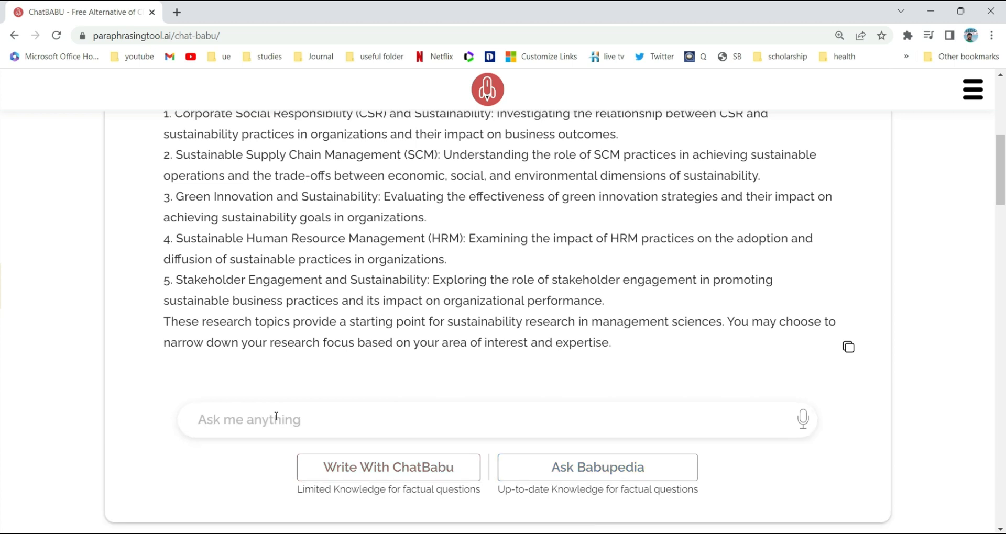
Step: Dictate the prompt "Framework for research in green Innovation and sustainability." by voice and have ChatBabu write the answer
{"action": "left_click", "coordinate": [805, 425]}
{"action": "scroll", "coordinate": [811, 295], "scroll_direction": "down", "scroll_amount": 2}
{"action": "scroll", "coordinate": [653, 241], "scroll_direction": "up", "scroll_amount": 1}
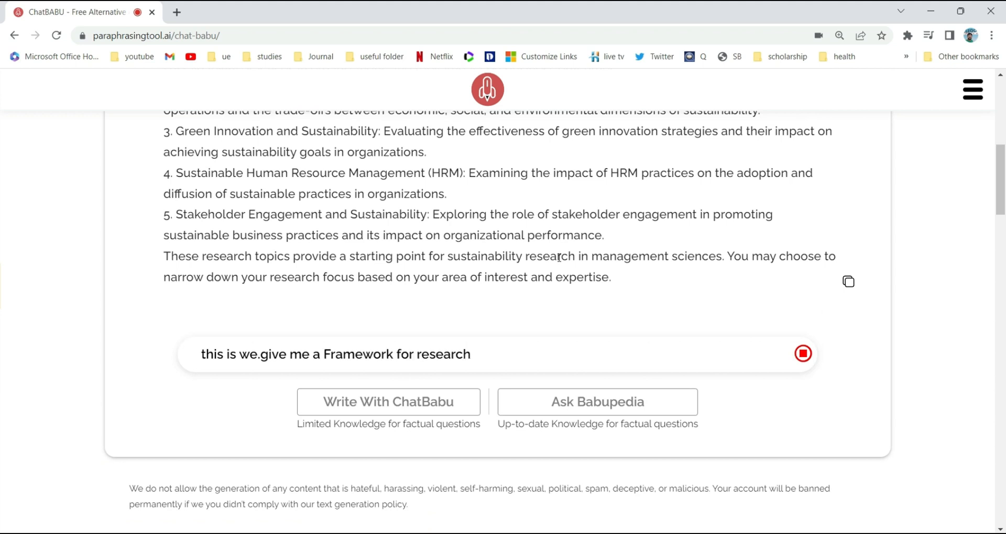
{"action": "scroll", "coordinate": [652, 241], "scroll_direction": "up", "scroll_amount": 1}
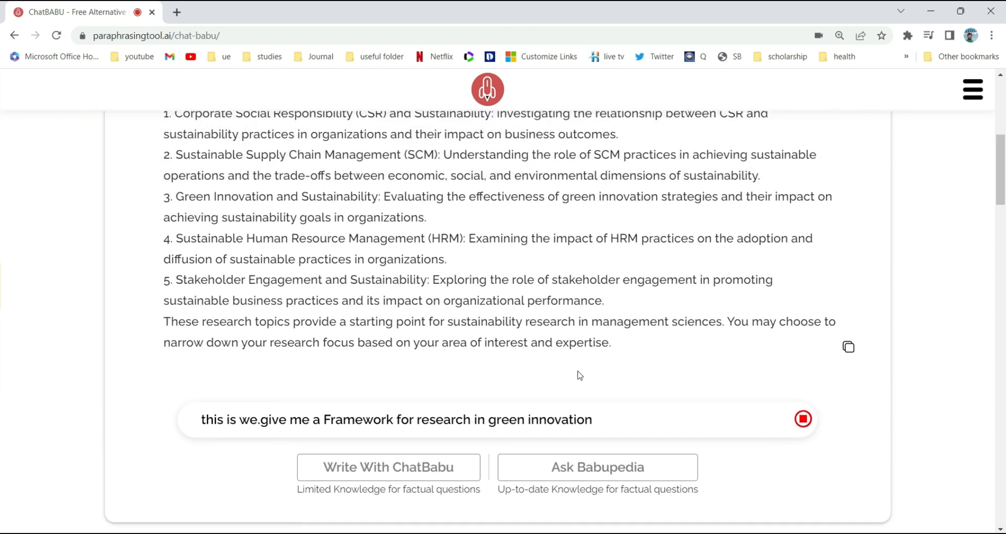
{"action": "scroll", "coordinate": [112, 222], "scroll_direction": "down", "scroll_amount": 3}
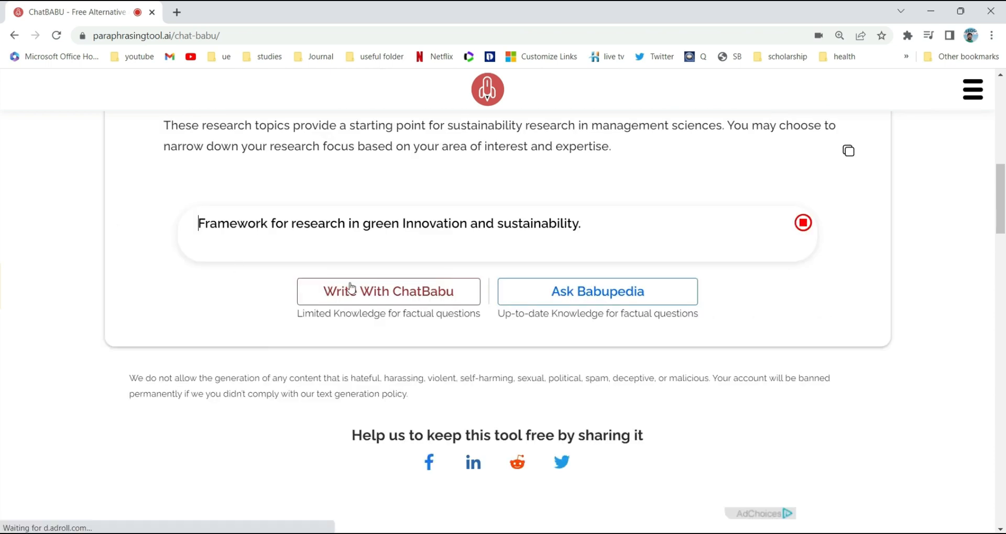
{"action": "left_click", "coordinate": [348, 289]}
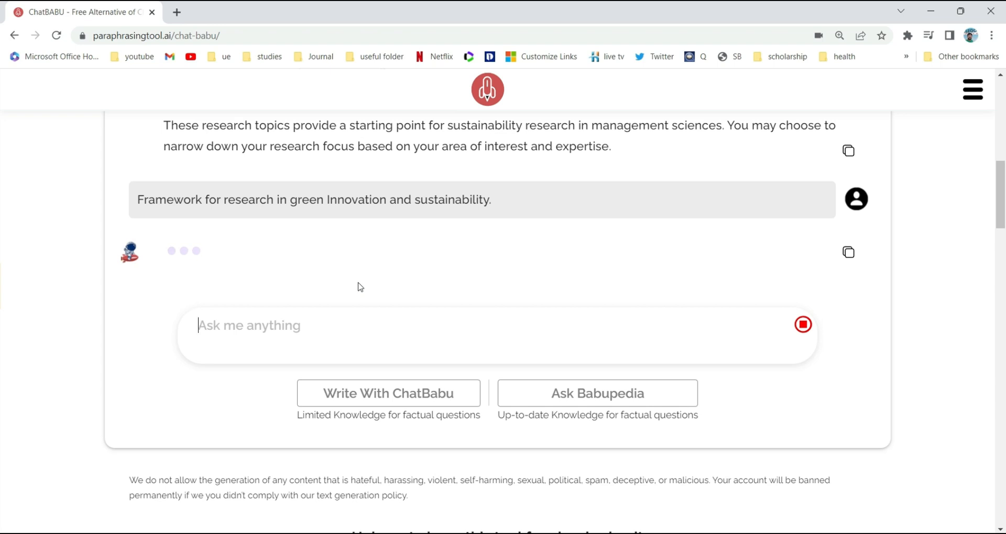
Step: Look through the framework answer and send ChatBabu the follow-up "can you elaborate"
{"action": "scroll", "coordinate": [361, 287], "scroll_direction": "up", "scroll_amount": 1}
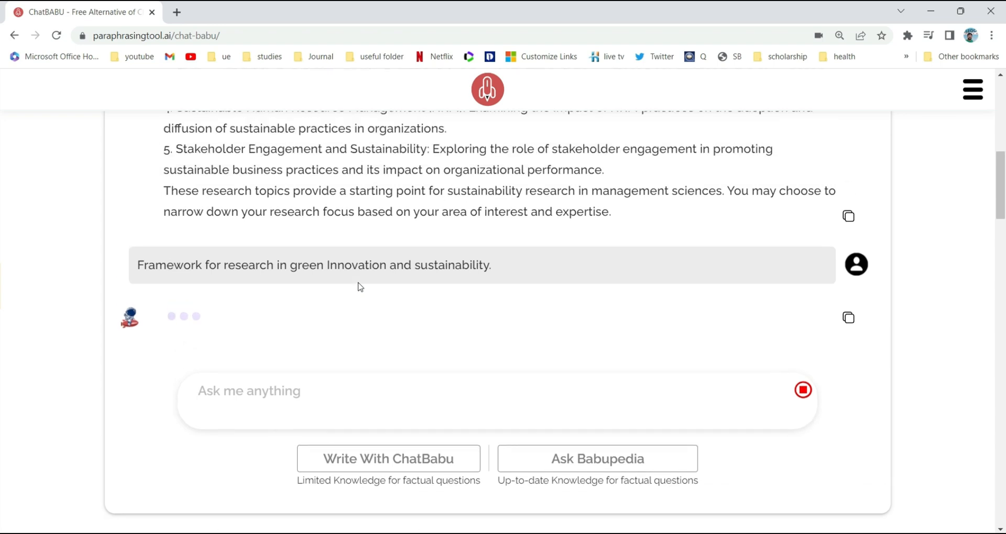
{"action": "scroll", "coordinate": [361, 287], "scroll_direction": "up", "scroll_amount": 5}
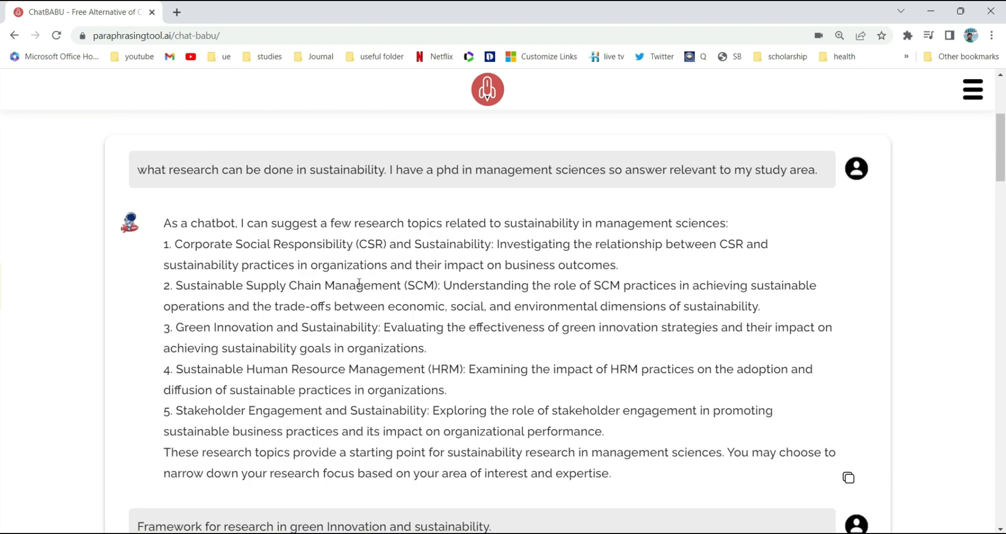
{"action": "scroll", "coordinate": [360, 285], "scroll_direction": "down", "scroll_amount": 5}
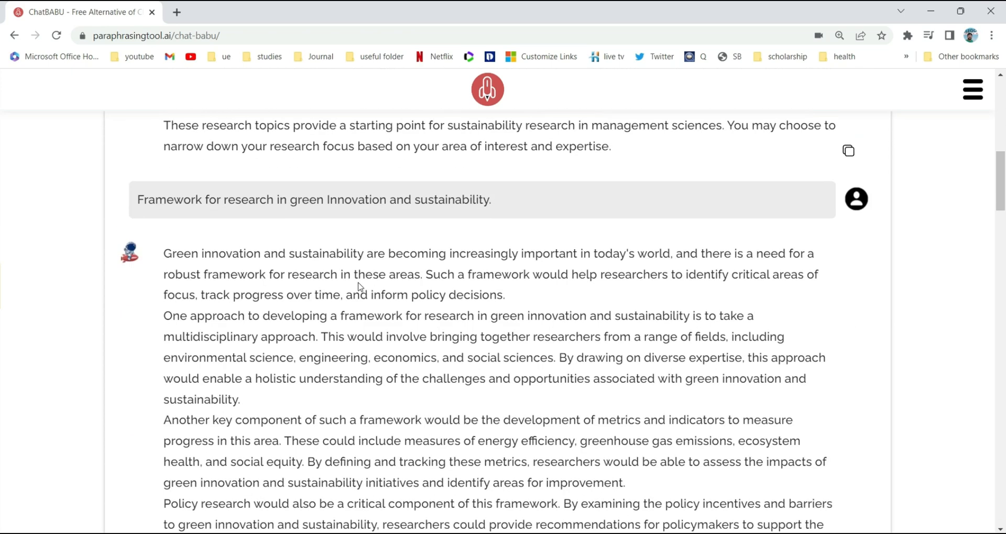
{"action": "scroll", "coordinate": [360, 288], "scroll_direction": "down", "scroll_amount": 1}
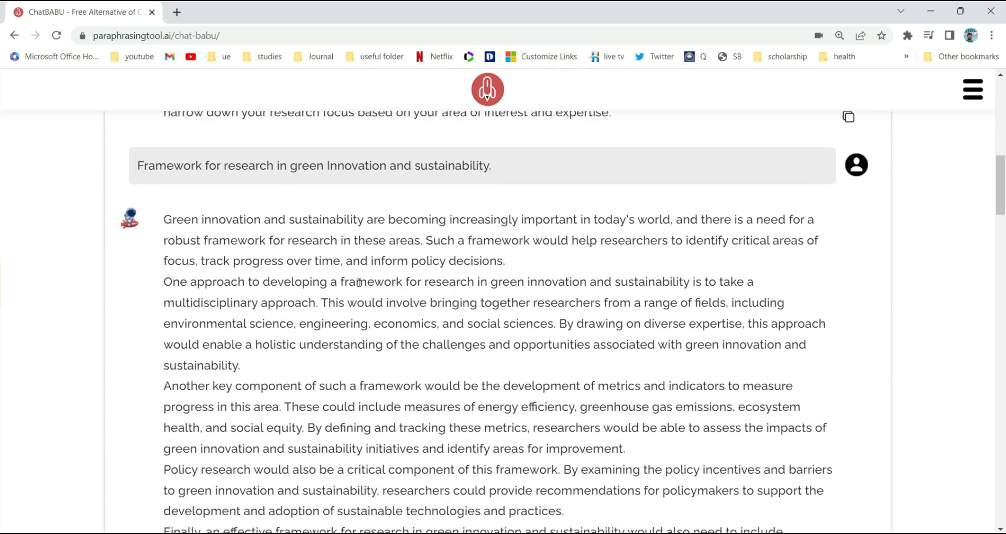
{"action": "scroll", "coordinate": [359, 283], "scroll_direction": "down", "scroll_amount": 3}
{"action": "scroll", "coordinate": [359, 283], "scroll_direction": "down", "scroll_amount": 4}
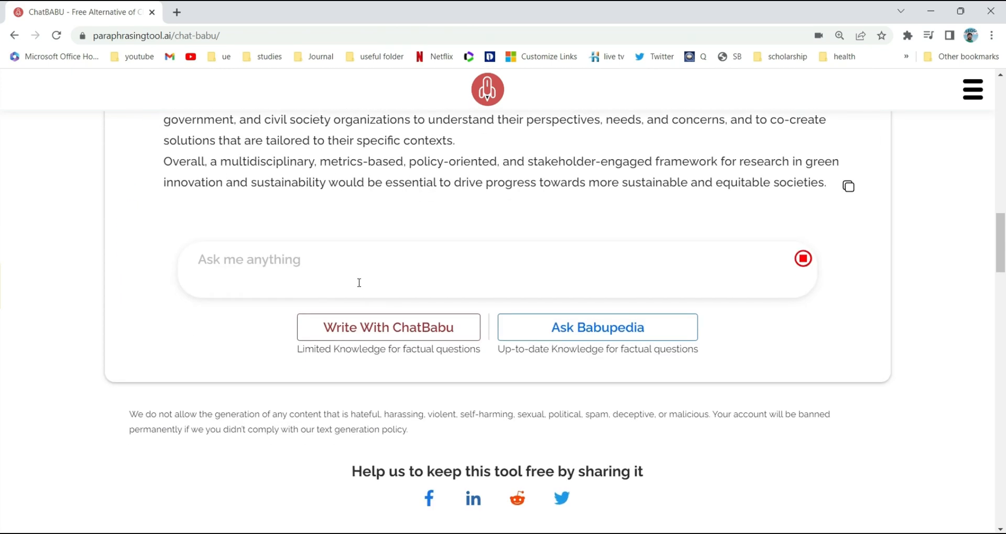
{"action": "left_click", "coordinate": [288, 276]}
{"action": "type", "text": "can you ela"}
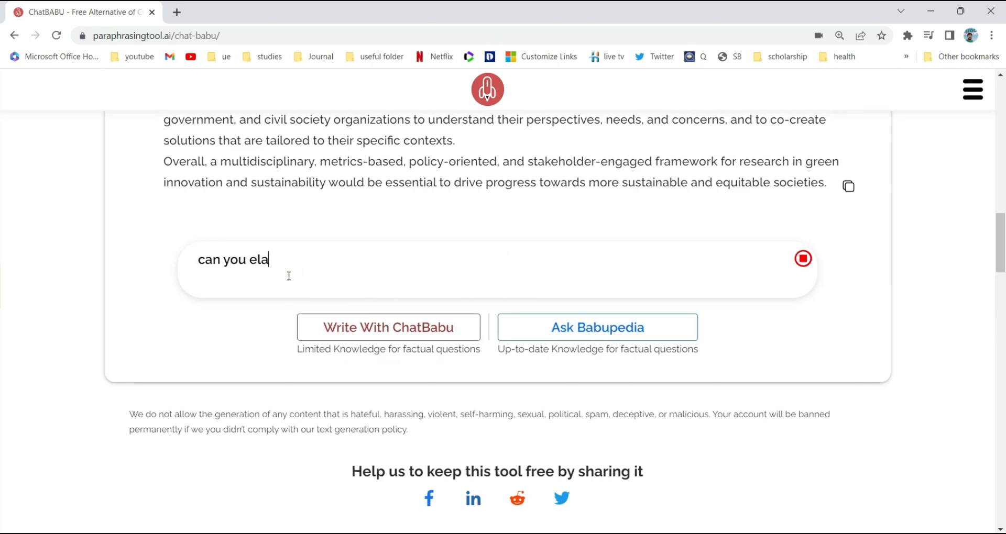
{"action": "type", "text": "borate"}
{"action": "key", "text": "Return"}
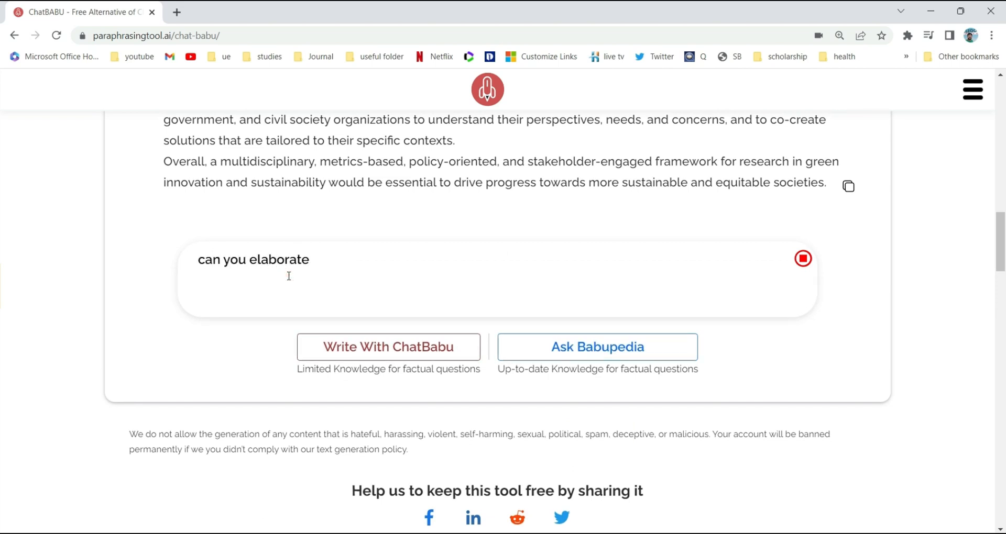
{"action": "left_click", "coordinate": [374, 358]}
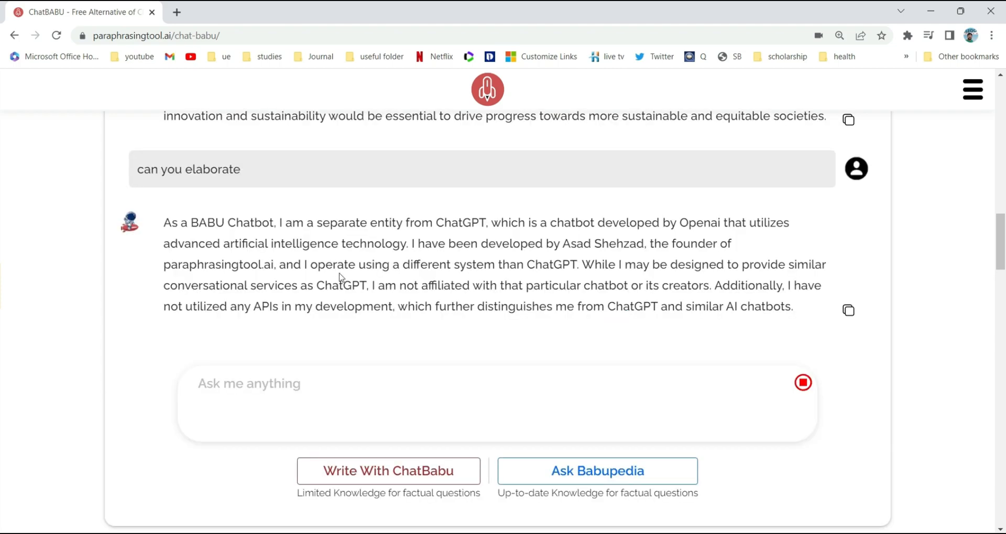
Step: Review the whole ChatBABU conversation, comparing the reply to "can you elaborate" with the earlier framework and research topic answers
{"action": "scroll", "coordinate": [367, 285], "scroll_direction": "up", "scroll_amount": 5}
{"action": "scroll", "coordinate": [356, 286], "scroll_direction": "up", "scroll_amount": 8}
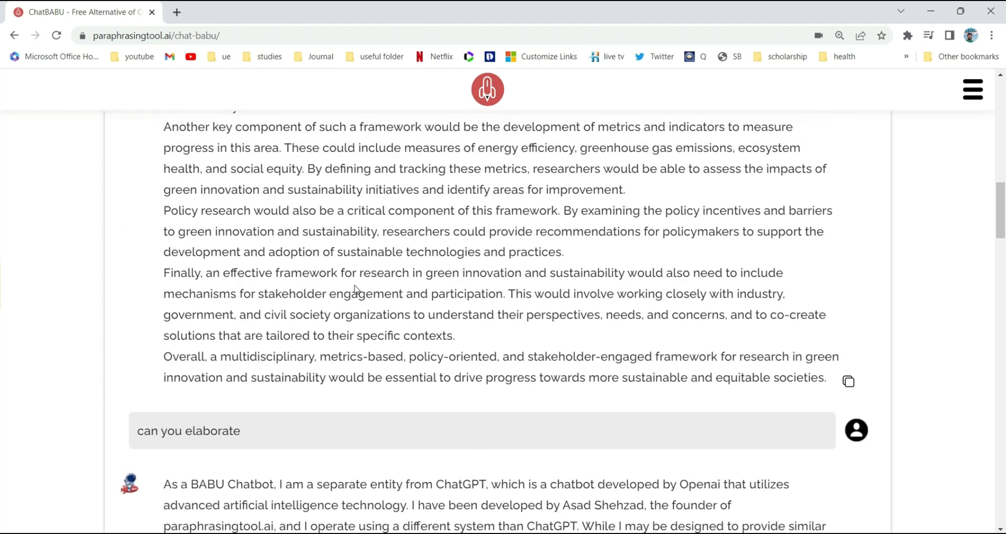
{"action": "scroll", "coordinate": [355, 289], "scroll_direction": "down", "scroll_amount": 4}
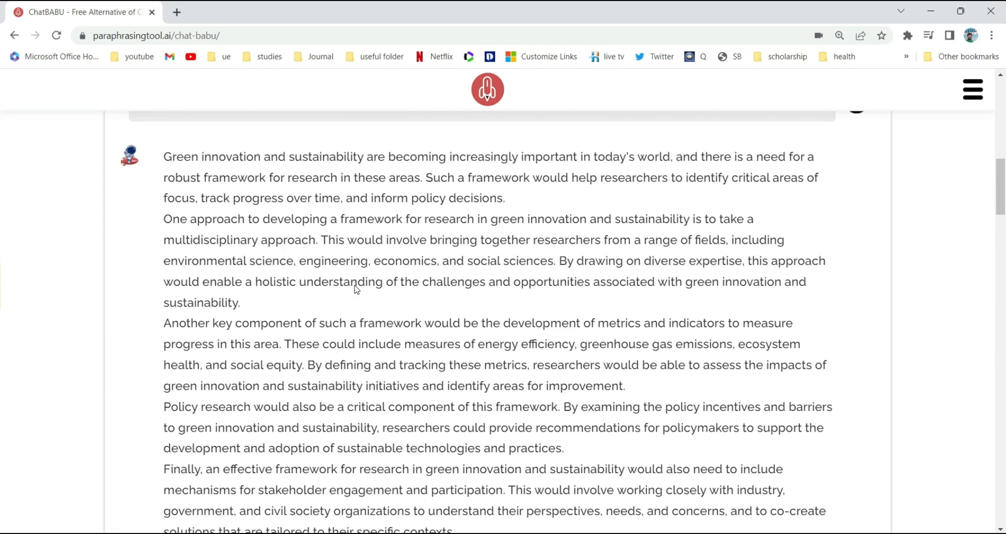
{"action": "scroll", "coordinate": [355, 287], "scroll_direction": "up", "scroll_amount": 4}
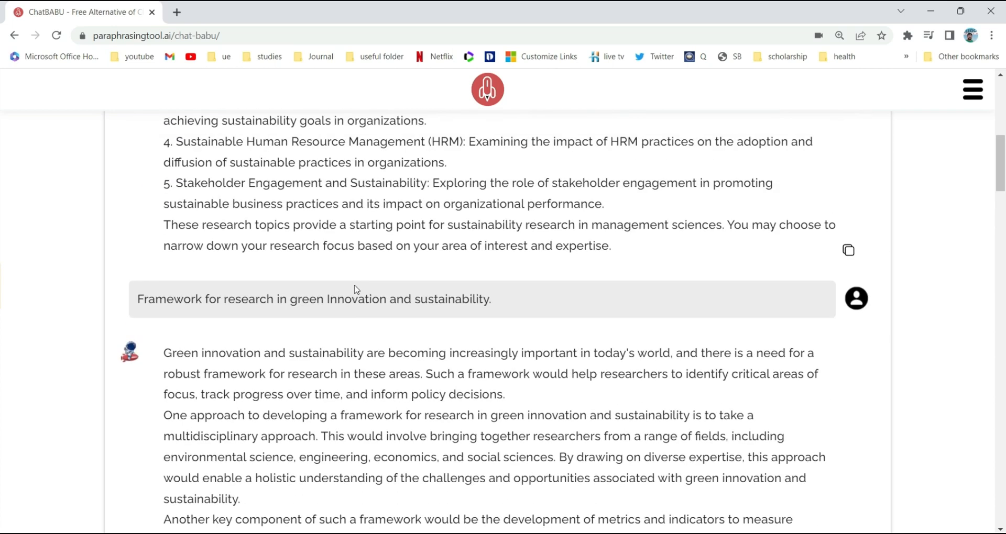
{"action": "scroll", "coordinate": [355, 285], "scroll_direction": "down", "scroll_amount": 4}
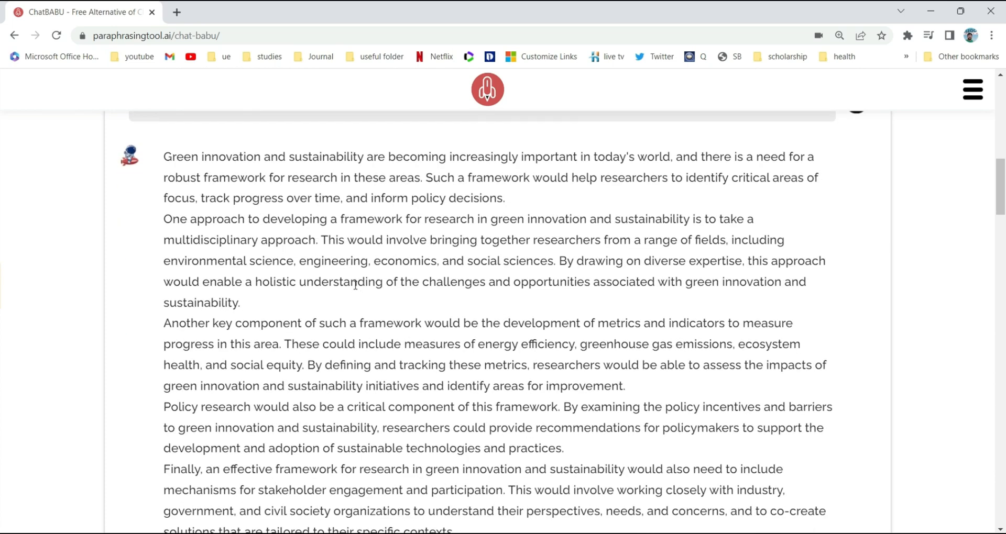
{"action": "scroll", "coordinate": [355, 285], "scroll_direction": "down", "scroll_amount": 4}
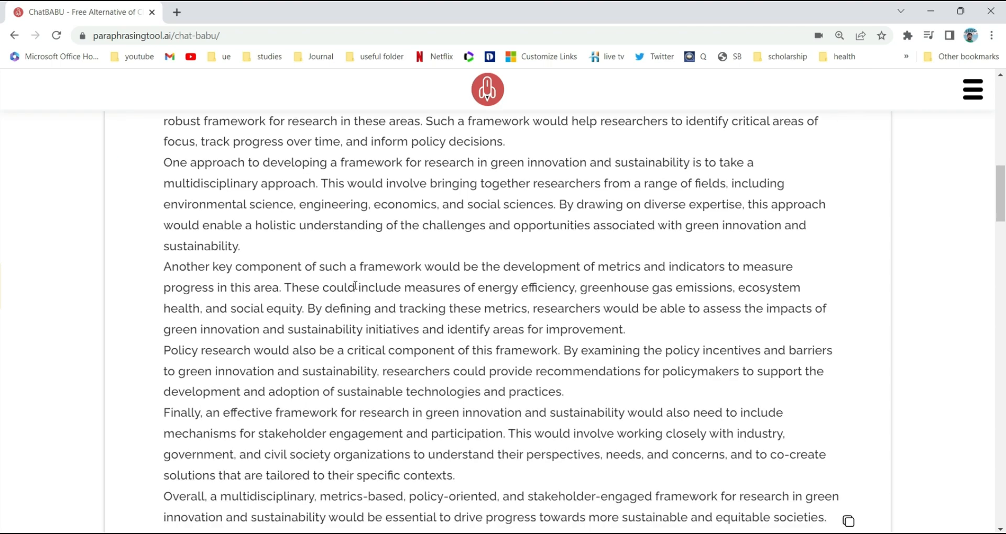
{"action": "scroll", "coordinate": [356, 289], "scroll_direction": "up", "scroll_amount": 3}
{"action": "scroll", "coordinate": [357, 289], "scroll_direction": "down", "scroll_amount": 7}
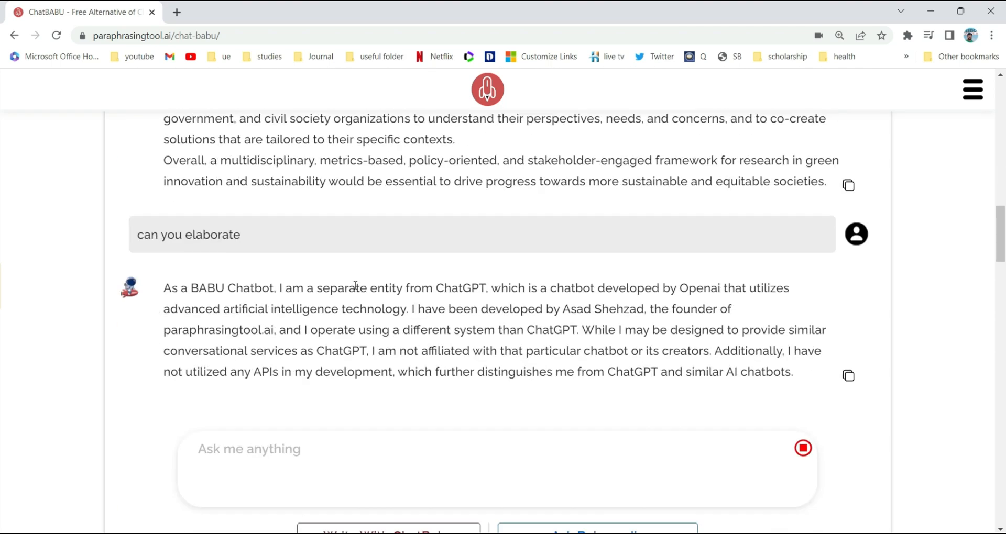
{"action": "scroll", "coordinate": [356, 286], "scroll_direction": "up", "scroll_amount": 15}
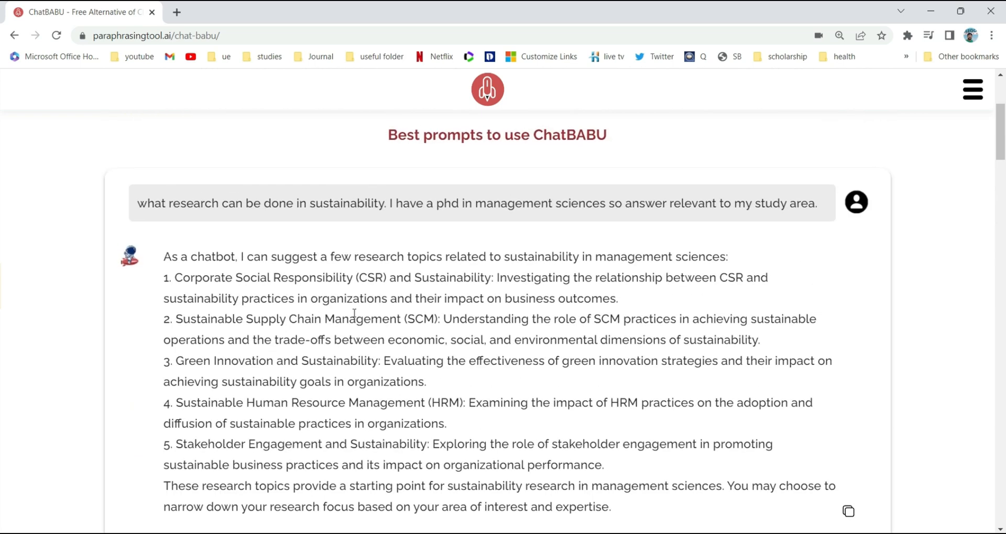
{"action": "scroll", "coordinate": [355, 290], "scroll_direction": "down", "scroll_amount": 8}
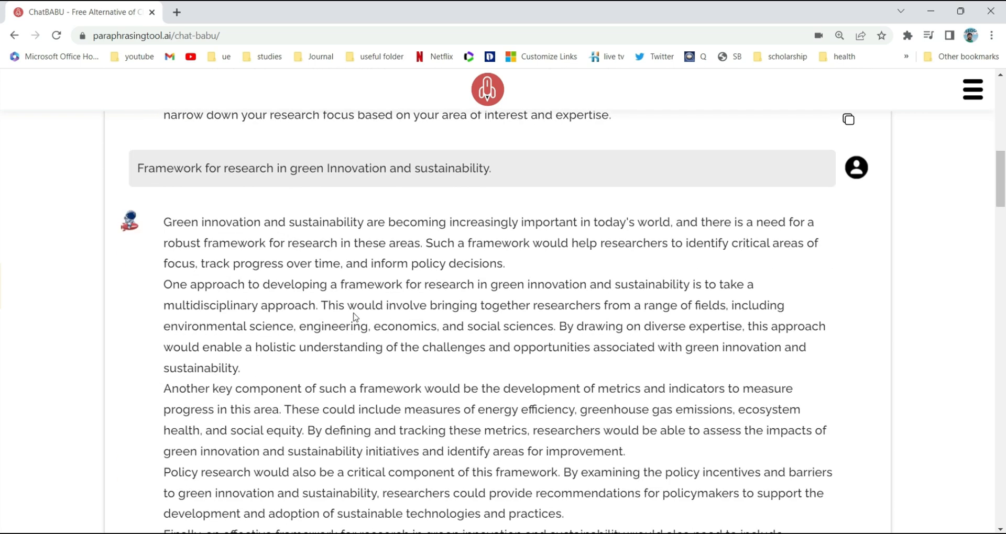
{"action": "scroll", "coordinate": [346, 312], "scroll_direction": "down", "scroll_amount": 3}
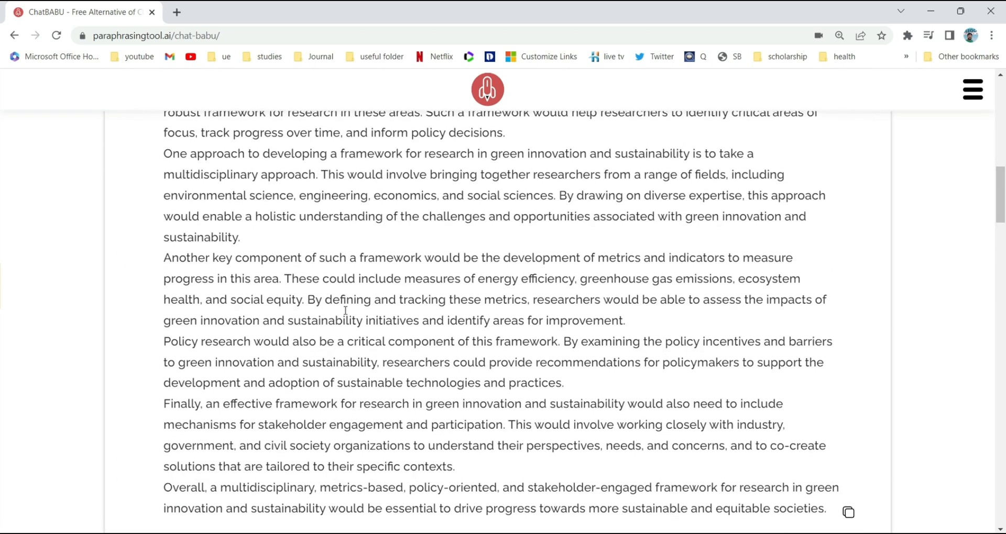
{"action": "scroll", "coordinate": [346, 314], "scroll_direction": "down", "scroll_amount": 4}
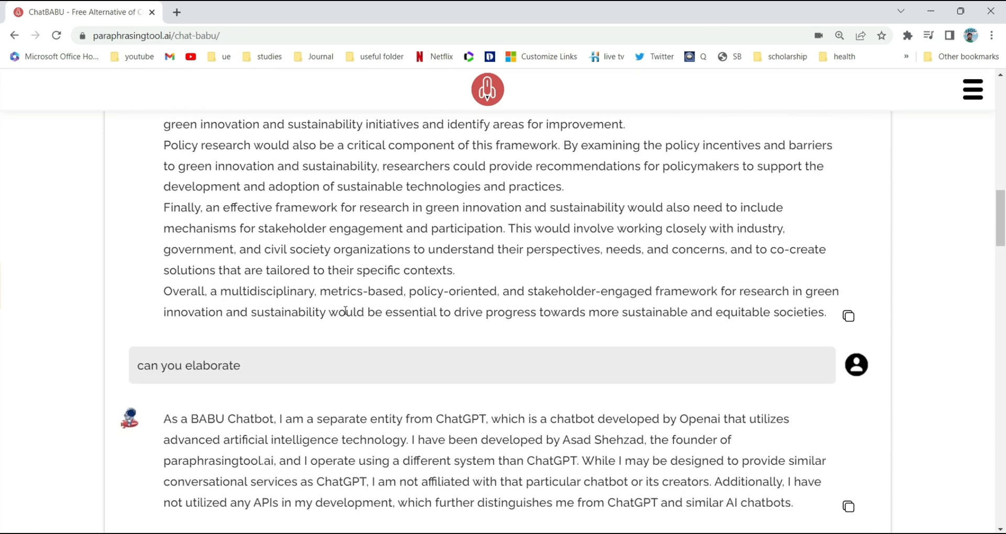
{"action": "scroll", "coordinate": [345, 311], "scroll_direction": "down", "scroll_amount": 3}
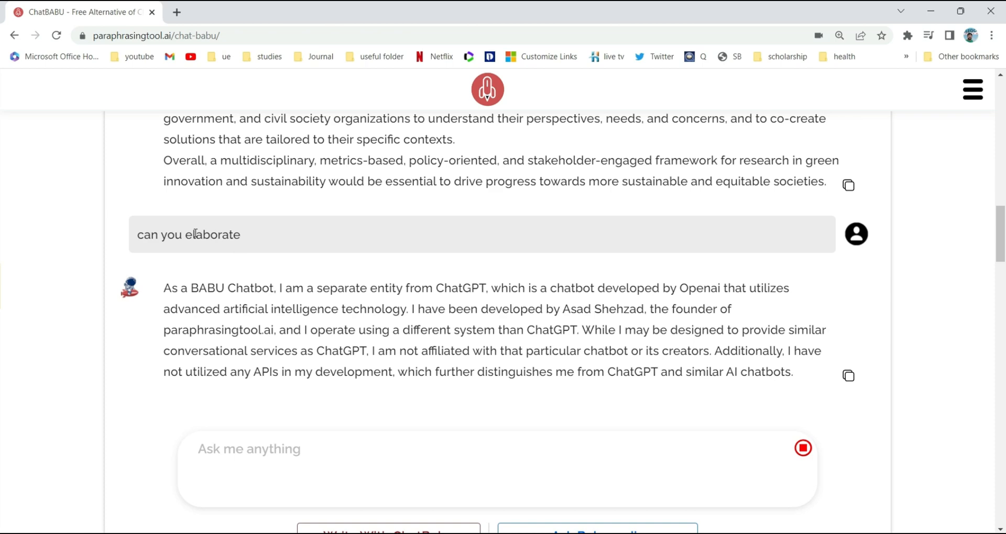
{"action": "scroll", "coordinate": [195, 235], "scroll_direction": "up", "scroll_amount": 8}
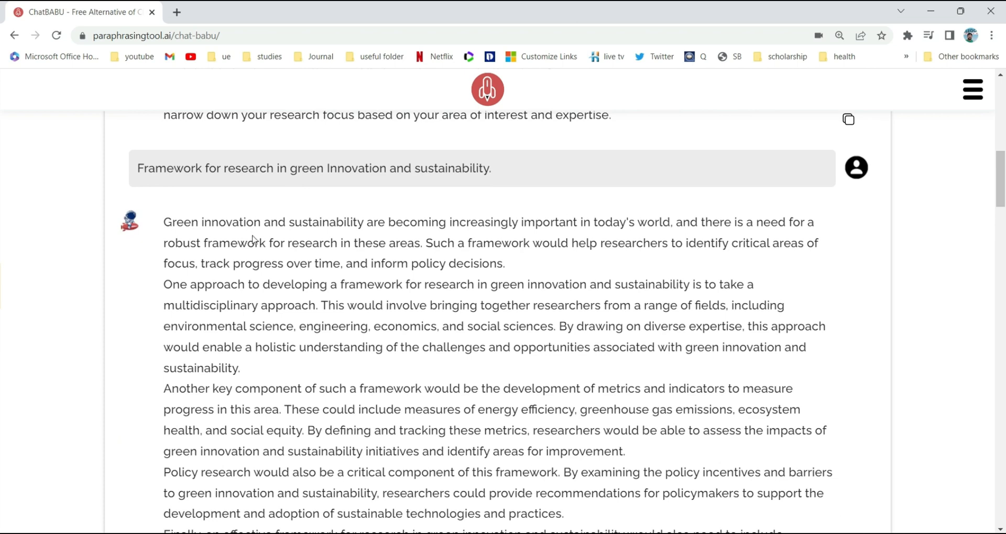
{"action": "scroll", "coordinate": [257, 237], "scroll_direction": "down", "scroll_amount": 7}
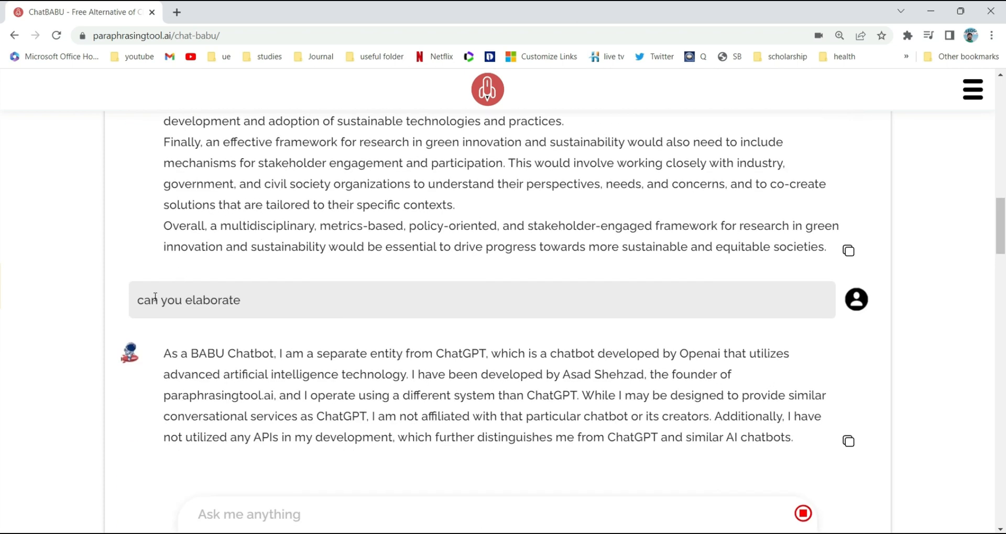
{"action": "scroll", "coordinate": [218, 226], "scroll_direction": "down", "scroll_amount": 2}
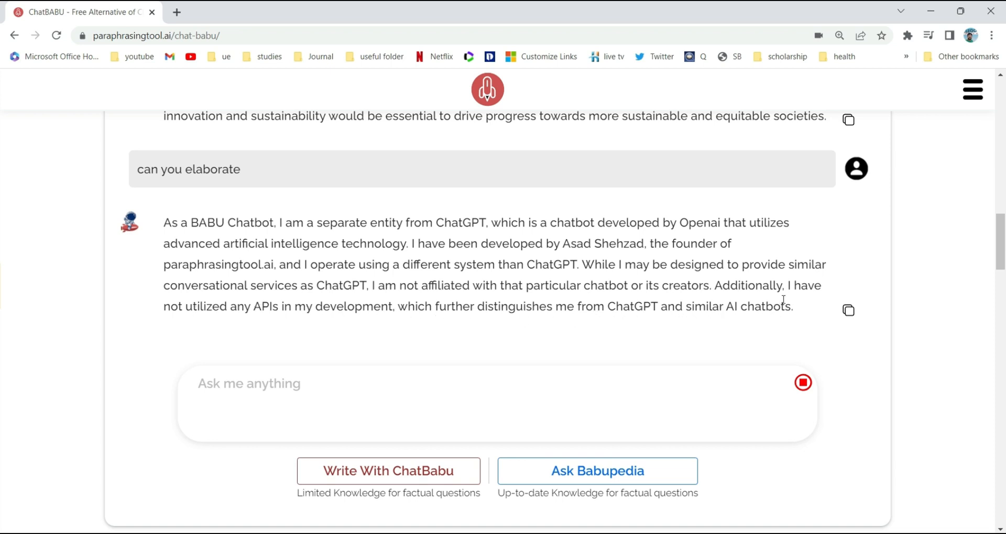
Step: Reuse the conversation's first prompt, "what research can be done in sustainability. I have a phd in management sciences so answer relevant to my study area.", asking Babupedia
{"action": "scroll", "coordinate": [529, 291], "scroll_direction": "up", "scroll_amount": 15}
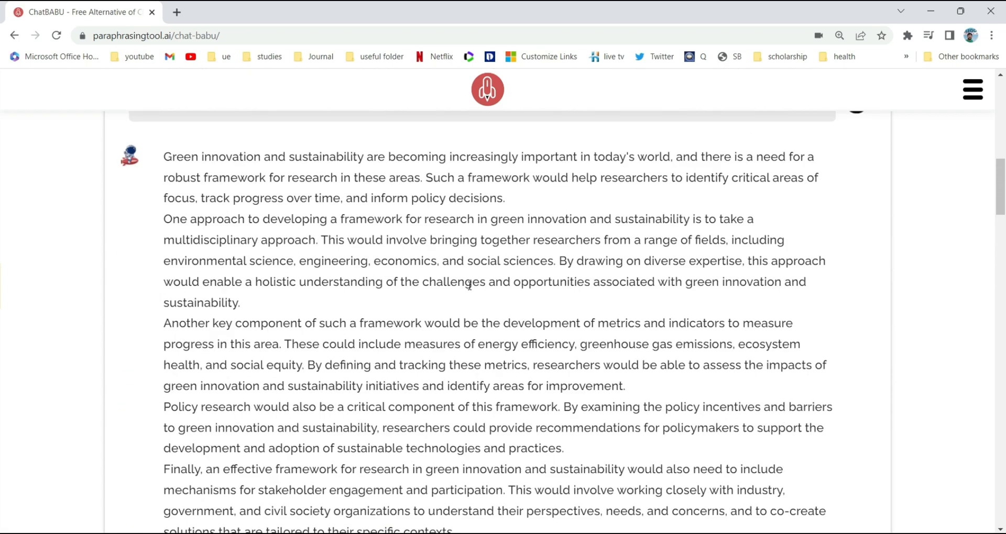
{"action": "scroll", "coordinate": [301, 258], "scroll_direction": "up", "scroll_amount": 8}
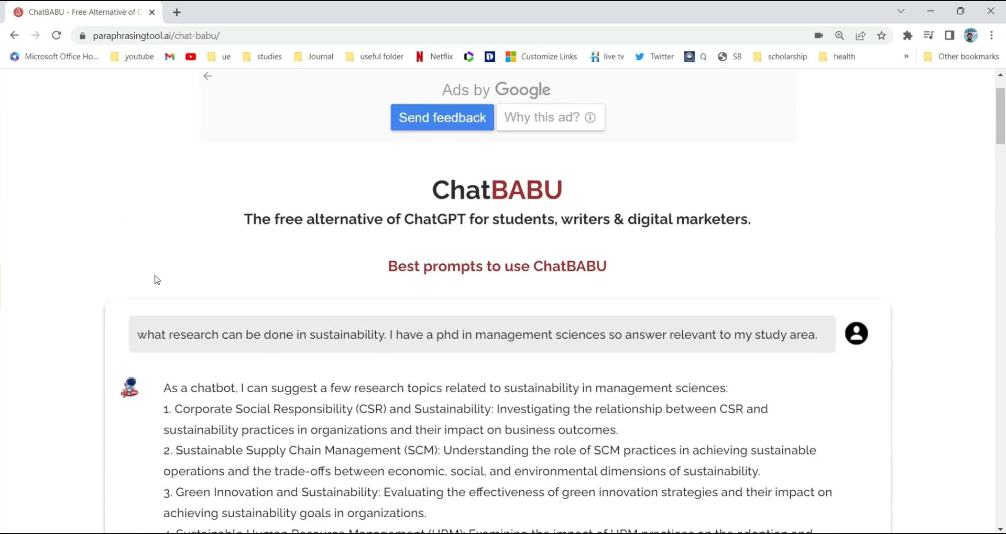
{"action": "left_click_drag", "start_coordinate": [138, 335], "coordinate": [818, 337]}
{"action": "key", "text": "ctrl+c"}
{"action": "scroll", "coordinate": [541, 353], "scroll_direction": "down", "scroll_amount": 20}
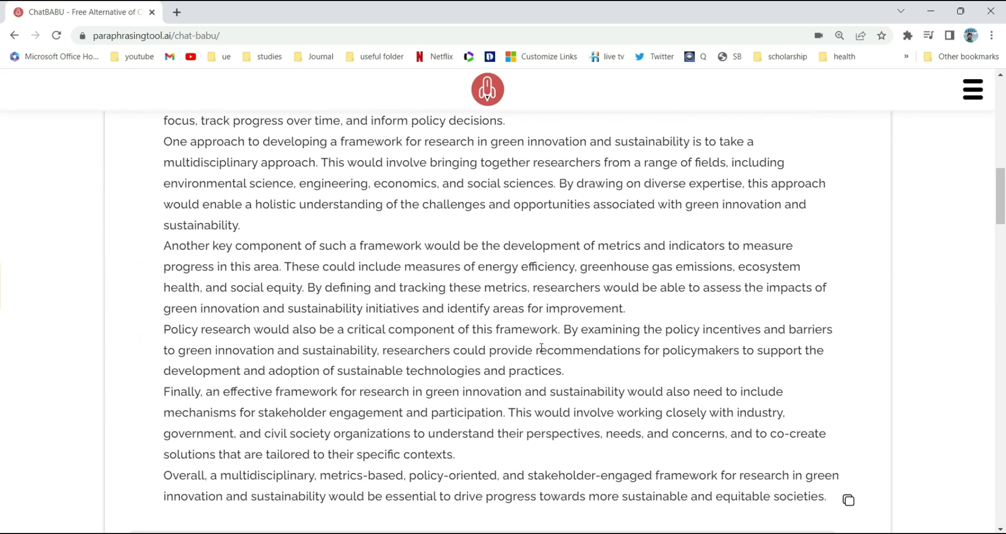
{"action": "scroll", "coordinate": [329, 237], "scroll_direction": "up", "scroll_amount": 3}
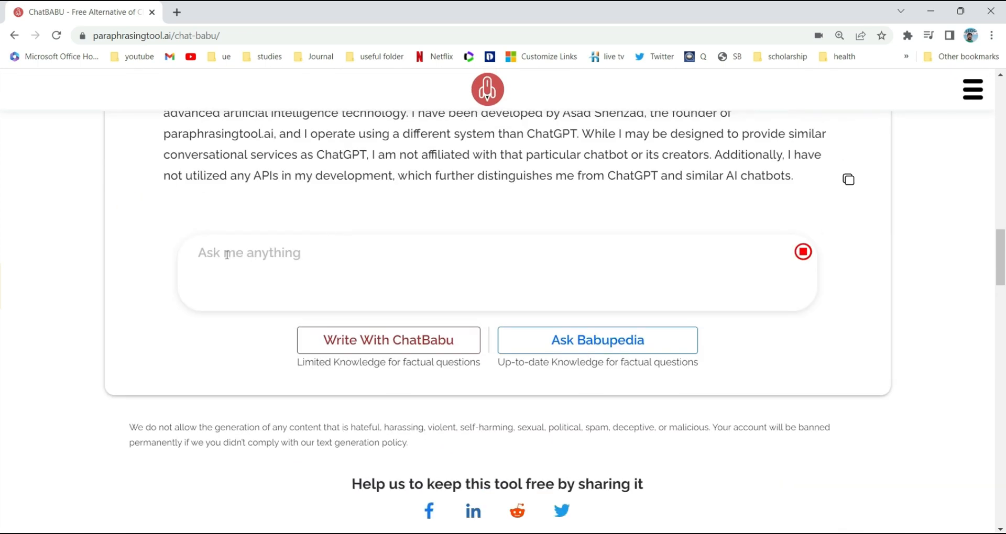
{"action": "left_click", "coordinate": [253, 251]}
{"action": "key", "text": "ctrl+v"}
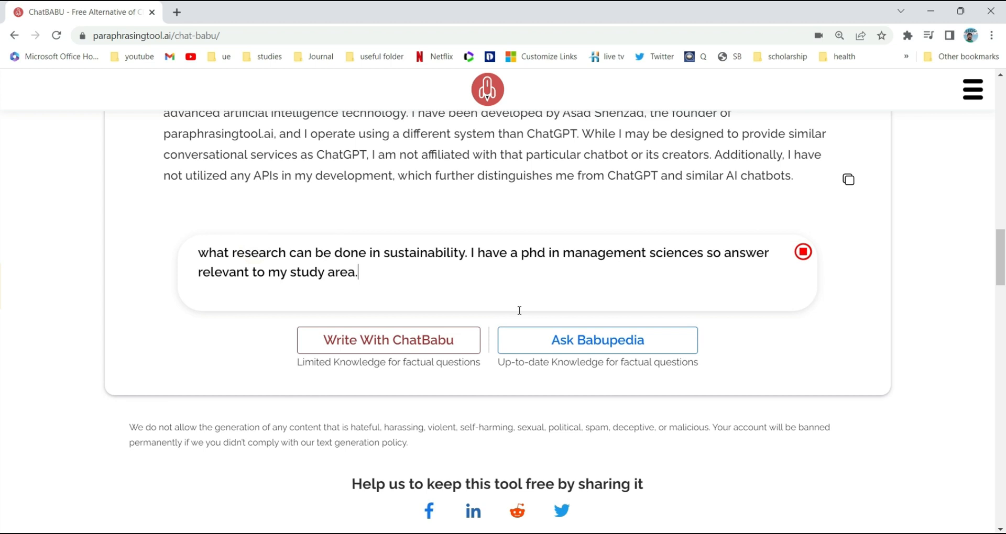
{"action": "left_click", "coordinate": [601, 346]}
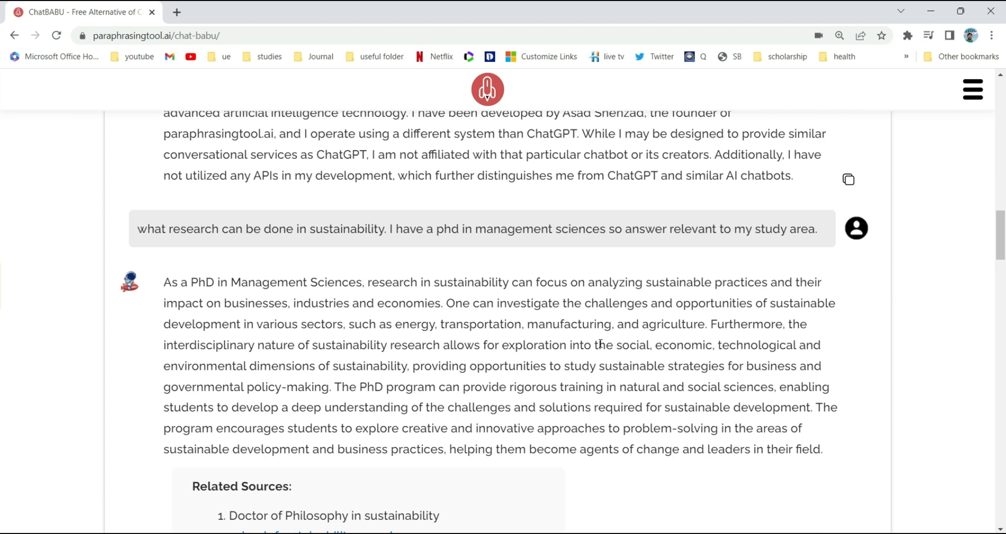
Step: Review the Babupedia answer and its related sources, compare them with the earlier ChatBabu answers, and return to the empty prompt box
{"action": "scroll", "coordinate": [600, 344], "scroll_direction": "down", "scroll_amount": 1}
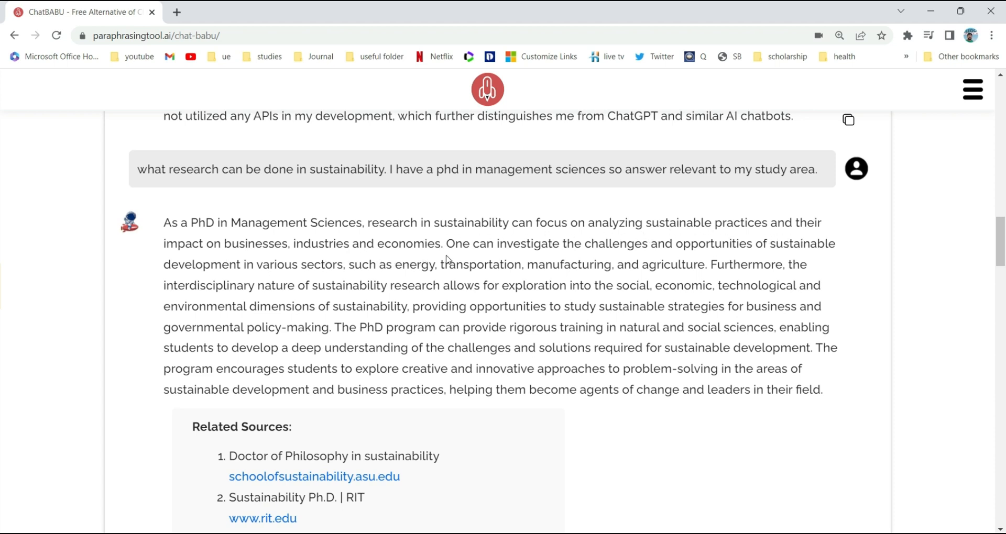
{"action": "scroll", "coordinate": [454, 301], "scroll_direction": "down", "scroll_amount": 3}
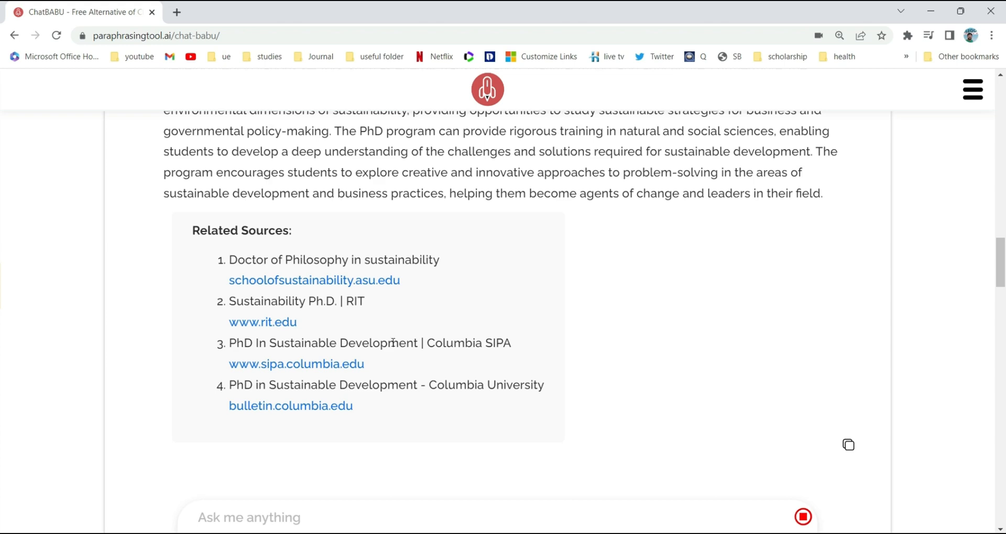
{"action": "scroll", "coordinate": [396, 309], "scroll_direction": "up", "scroll_amount": 6}
{"action": "scroll", "coordinate": [502, 284], "scroll_direction": "up", "scroll_amount": 5}
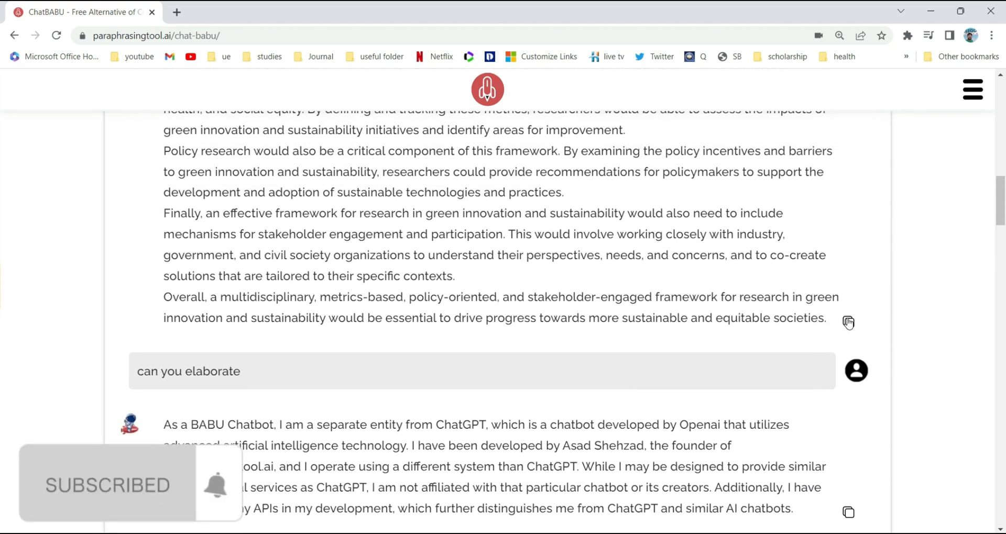
{"action": "scroll", "coordinate": [405, 311], "scroll_direction": "down", "scroll_amount": 5}
{"action": "scroll", "coordinate": [405, 311], "scroll_direction": "down", "scroll_amount": 15}
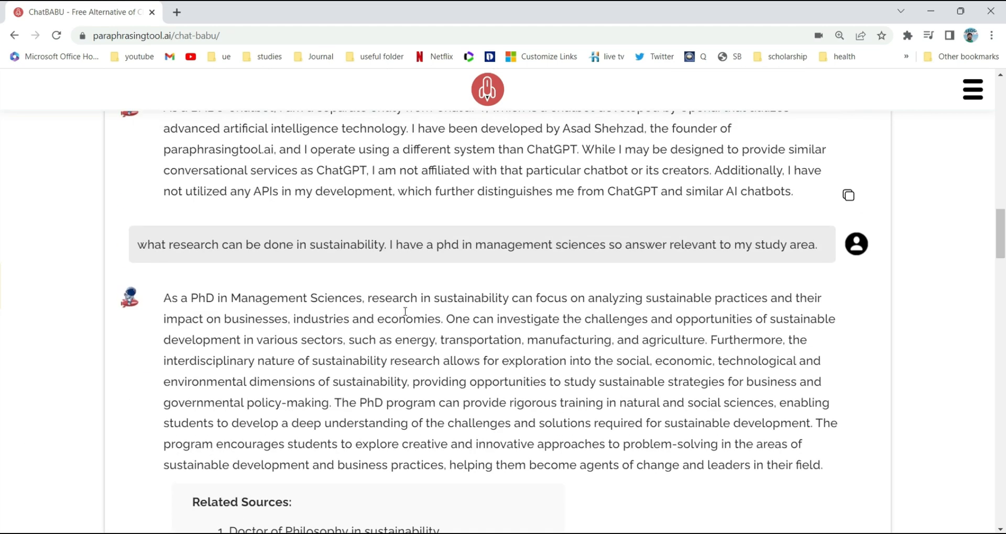
{"action": "scroll", "coordinate": [405, 311], "scroll_direction": "up", "scroll_amount": 8}
{"action": "scroll", "coordinate": [405, 311], "scroll_direction": "up", "scroll_amount": 5}
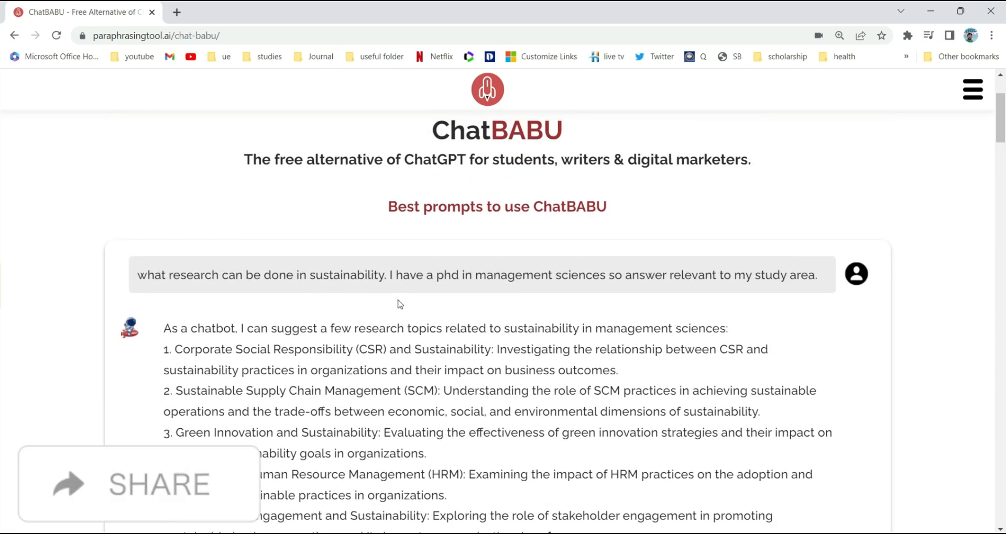
{"action": "scroll", "coordinate": [403, 309], "scroll_direction": "down", "scroll_amount": 11}
{"action": "scroll", "coordinate": [395, 341], "scroll_direction": "down", "scroll_amount": 16}
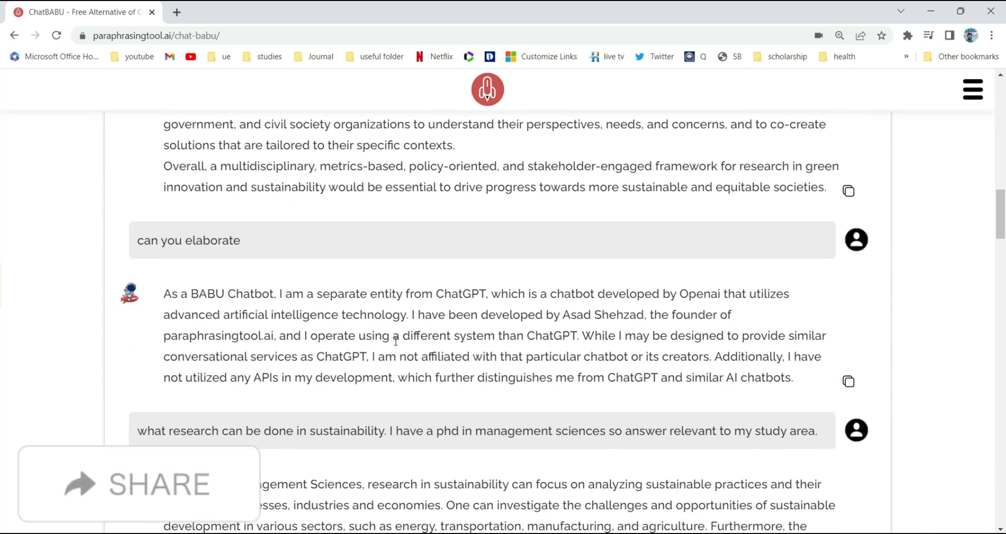
{"action": "scroll", "coordinate": [396, 342], "scroll_direction": "down", "scroll_amount": 3}
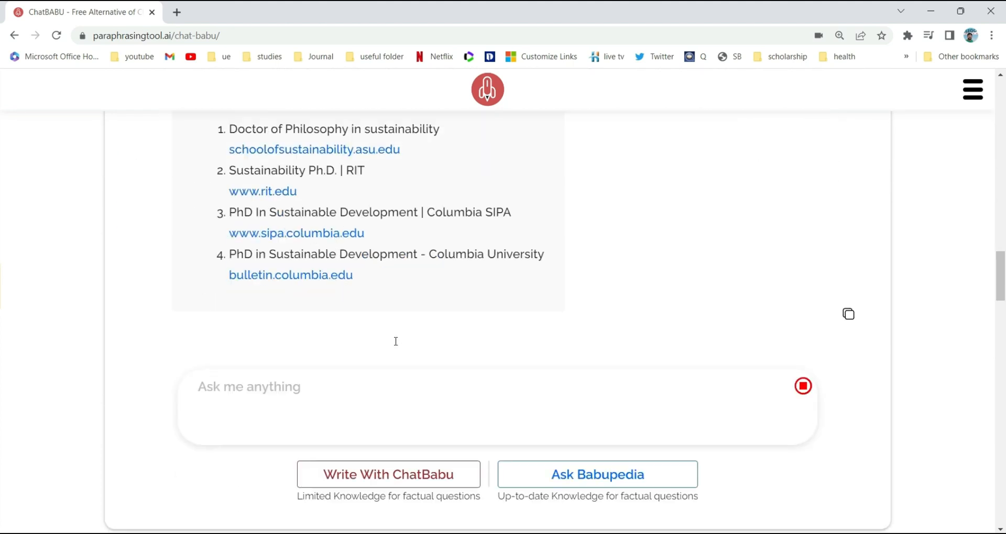
{"action": "left_click", "coordinate": [232, 387]}
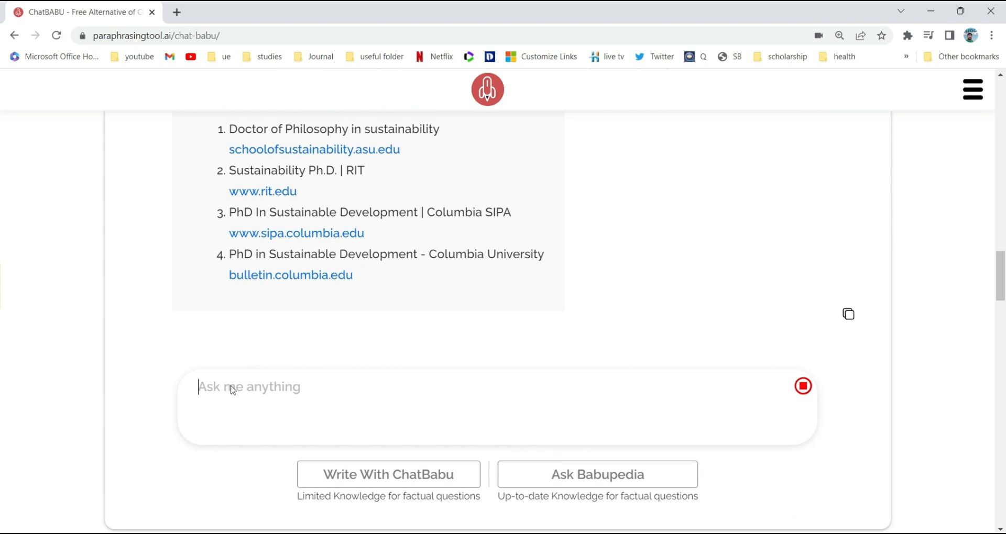